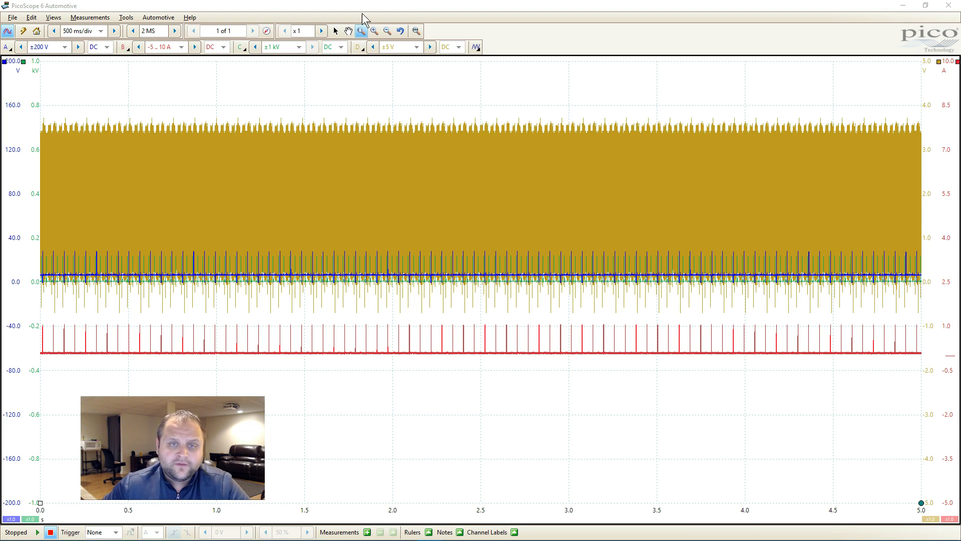
Step: Move the green channel C trace below the red trace, inspect a short section around 1.8 s, and restore the full view
left_click(361, 32)
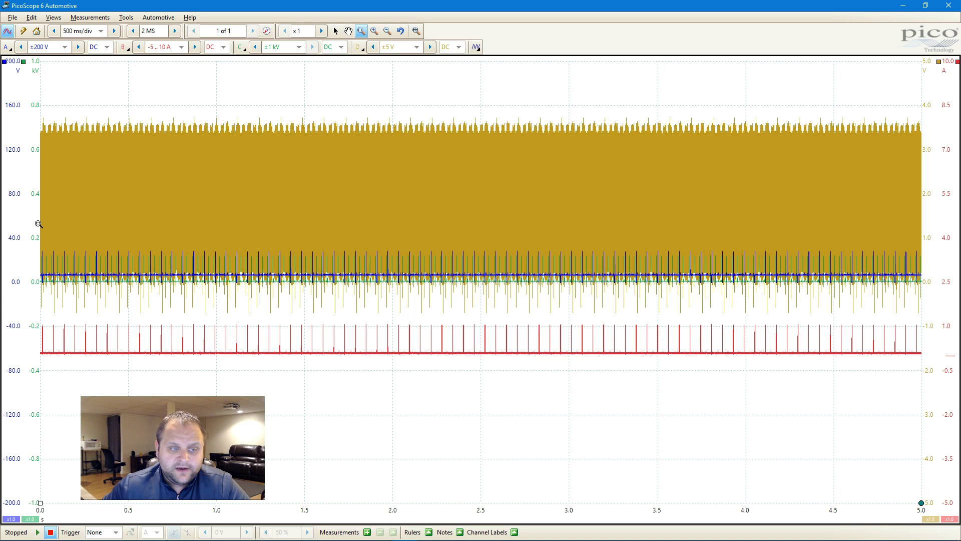
left_click_drag(33, 213, 29, 299)
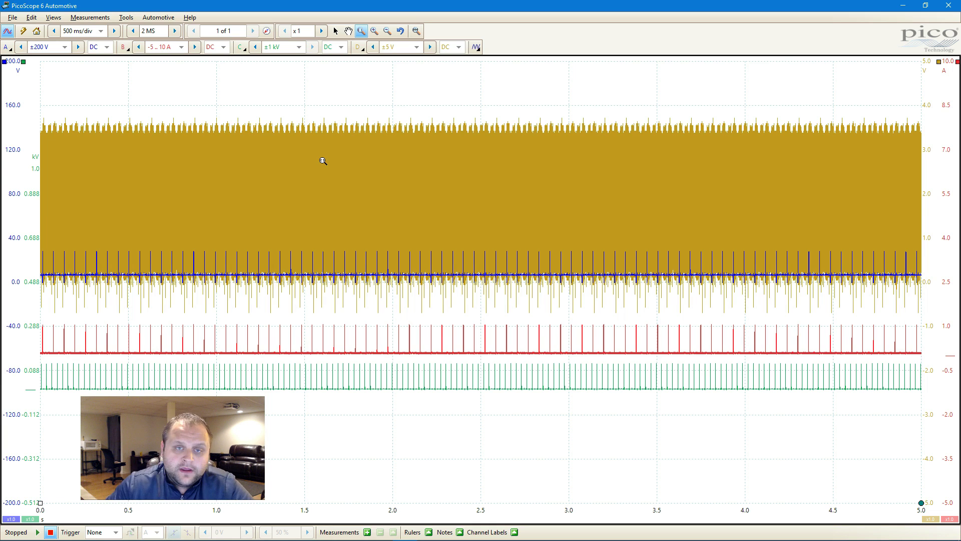
left_click(361, 32)
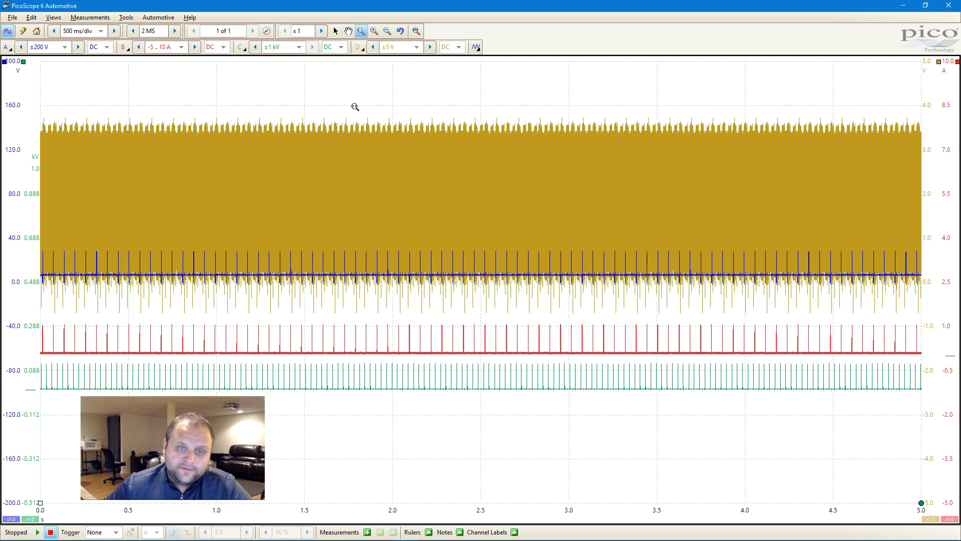
left_click_drag(355, 111, 376, 406)
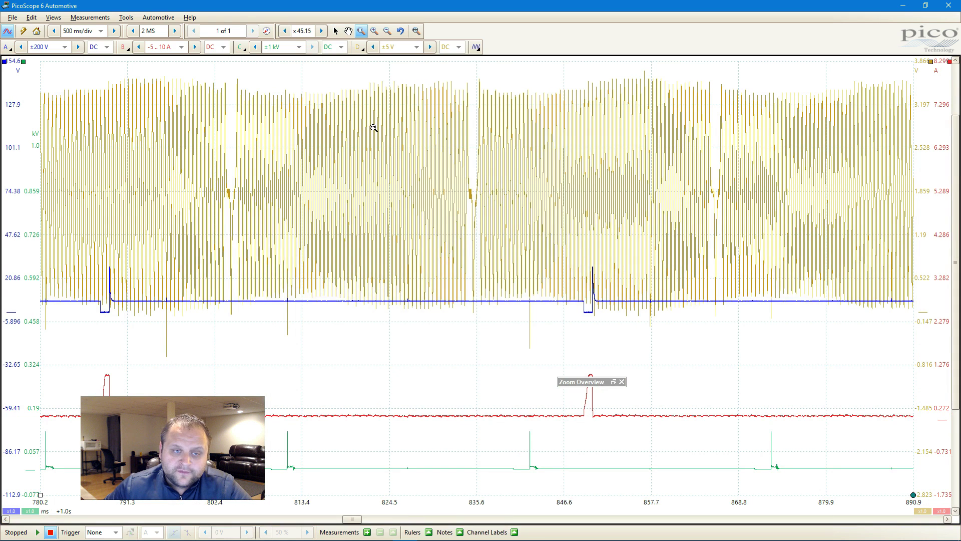
left_click(416, 31)
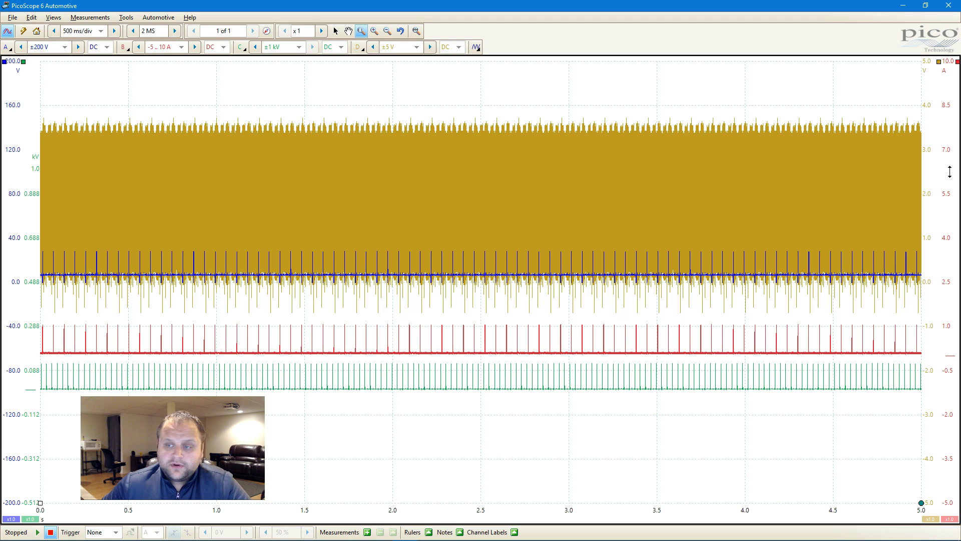
Step: Set the yellow channel D trace's scale to 0.60 and raise it clear above the other traces
left_click_drag(926, 195, 925, 165)
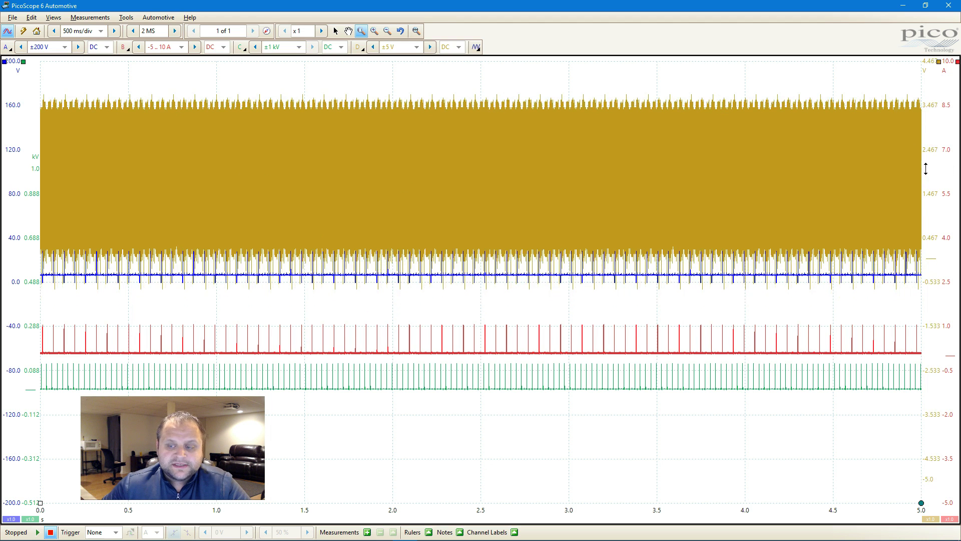
left_click(931, 519)
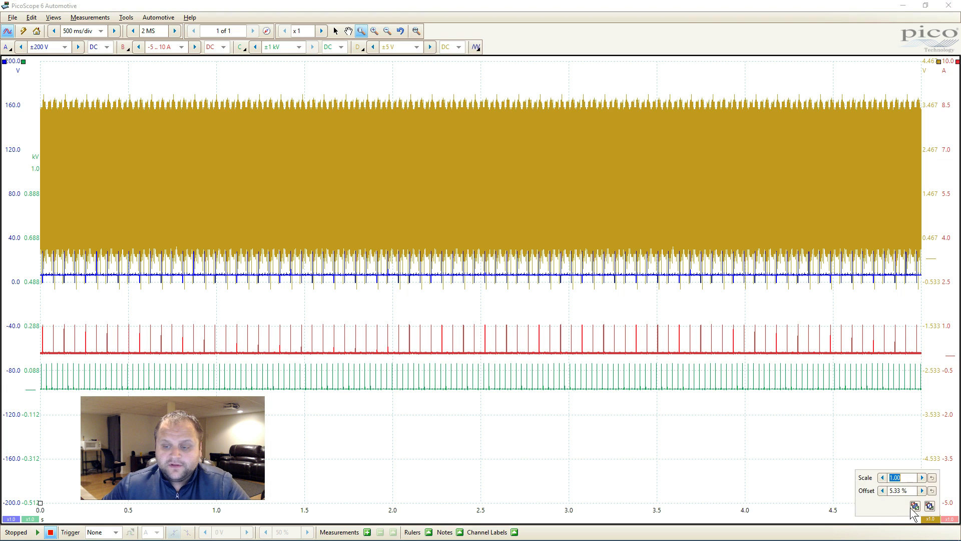
left_click(882, 476)
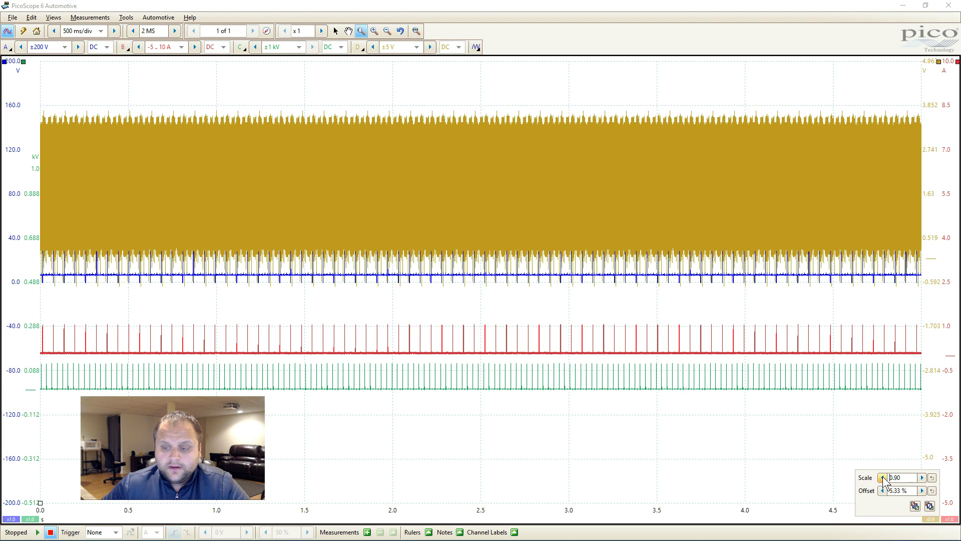
left_click(805, 473)
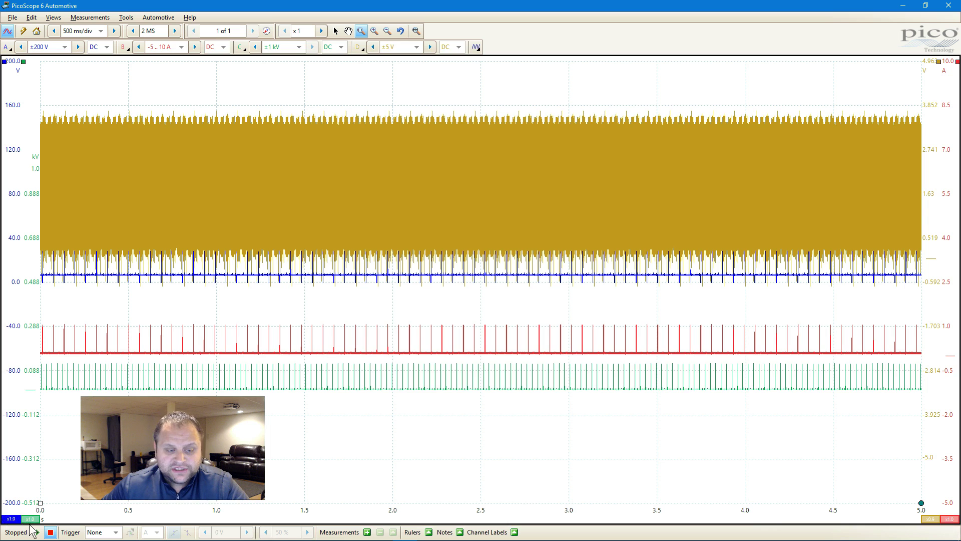
left_click(933, 518)
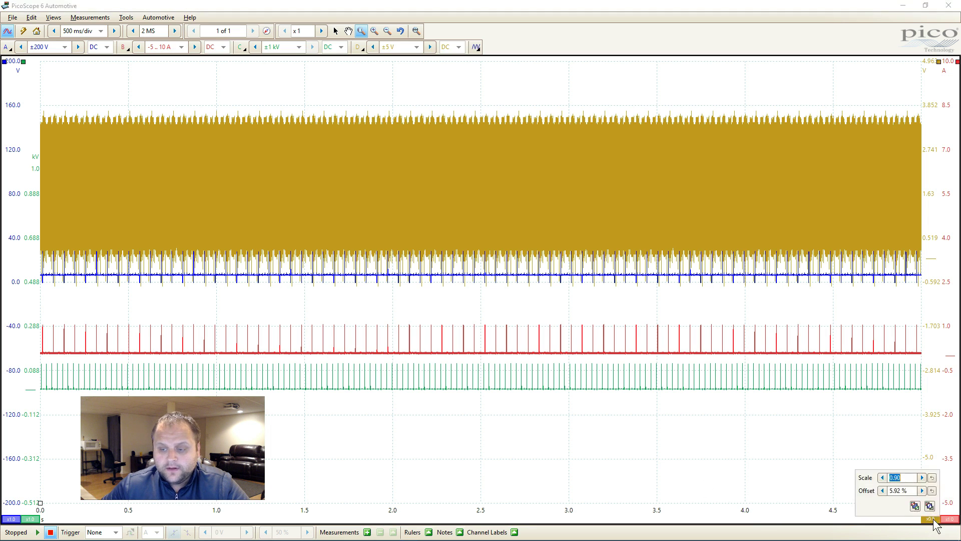
left_click(882, 477)
left_click(882, 477)
left_click(882, 478)
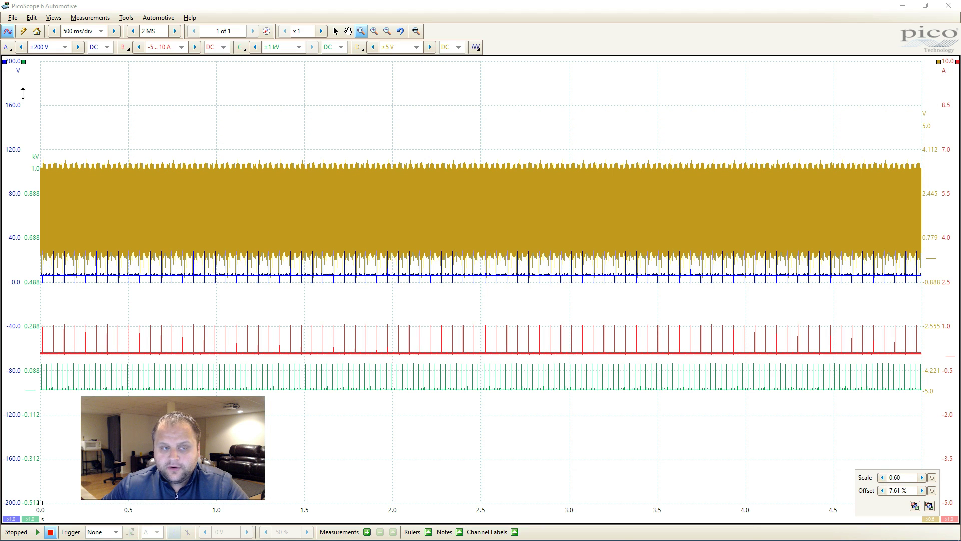
left_click_drag(935, 200, 915, 121)
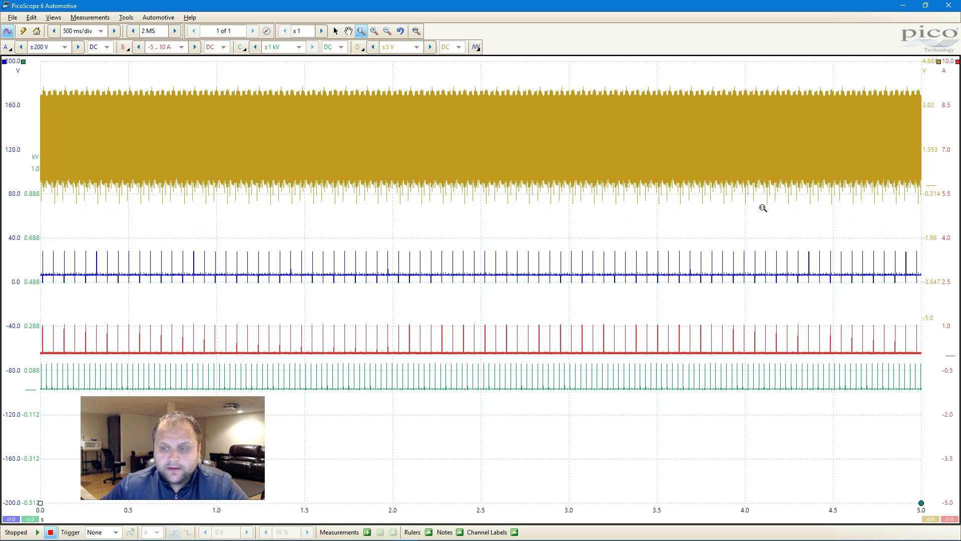
Step: Lower the green channel C trace, set the blue channel A scale to 3.00, and position channel A just below channel D
left_click_drag(11, 281, 11, 272)
left_click_drag(33, 372, 20, 415)
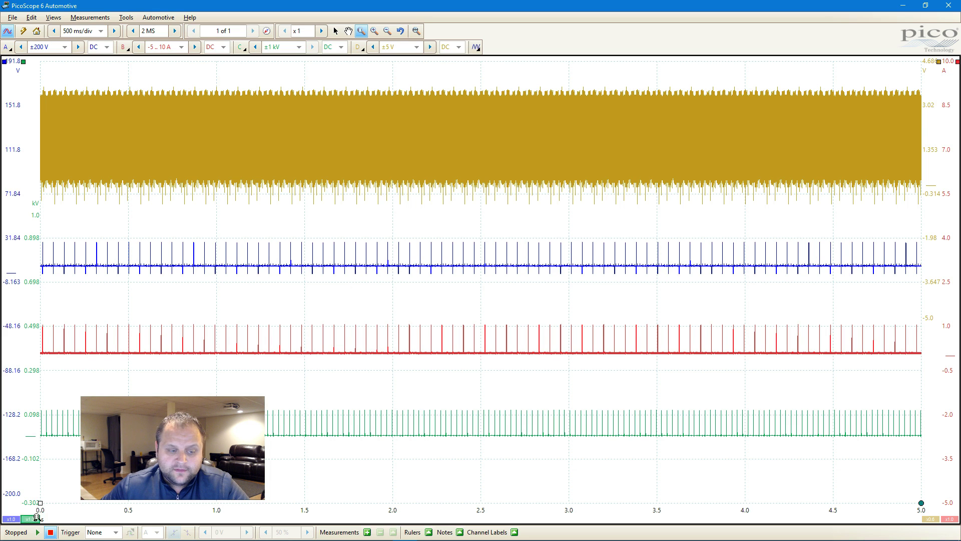
left_click(10, 519)
left_click(70, 476)
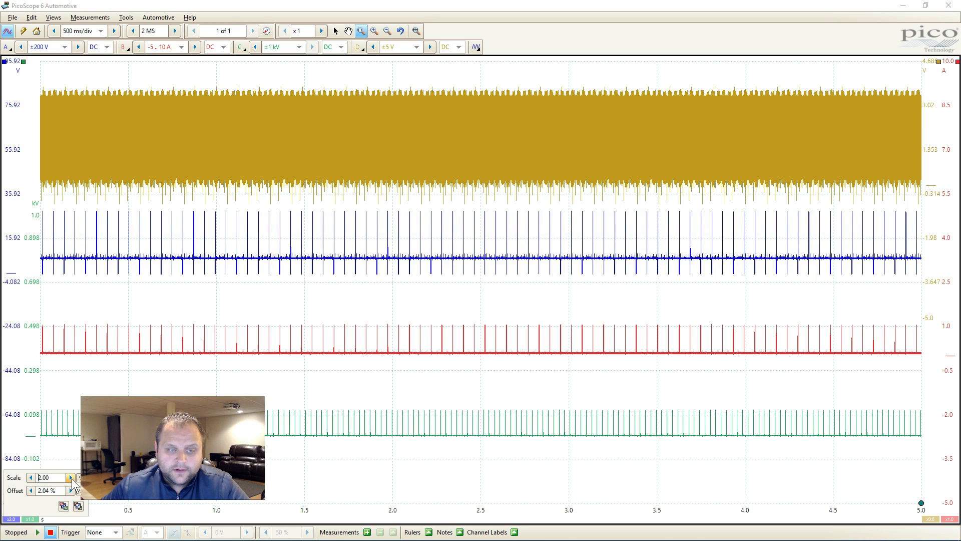
left_click(70, 477)
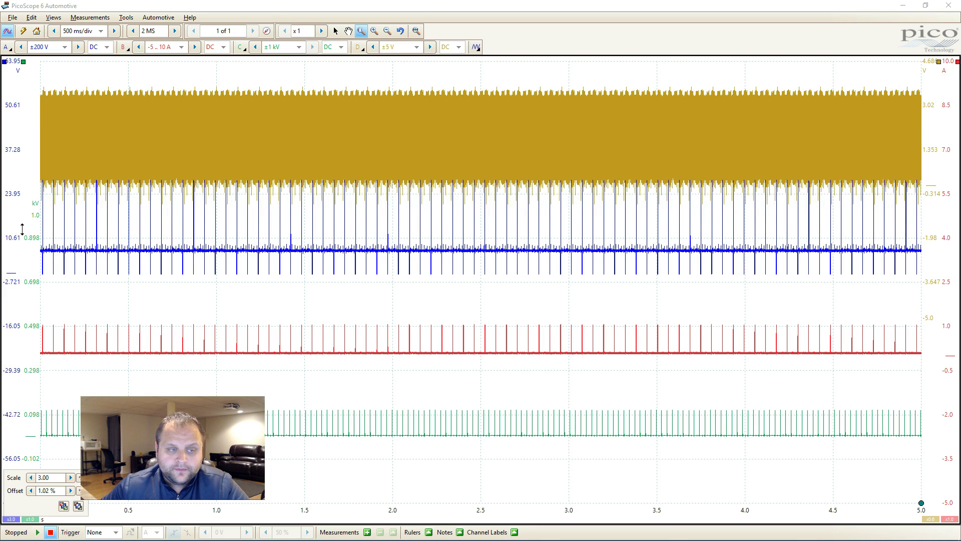
left_click_drag(9, 235, 10, 255)
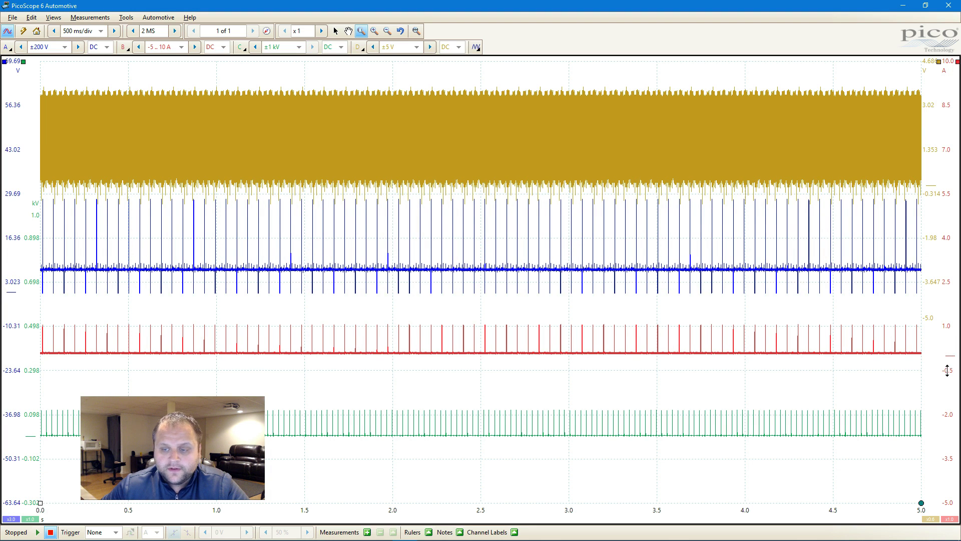
Step: Set the red channel B trace's scale to 3.00 and position it between the blue and green traces
left_click_drag(948, 369, 948, 374)
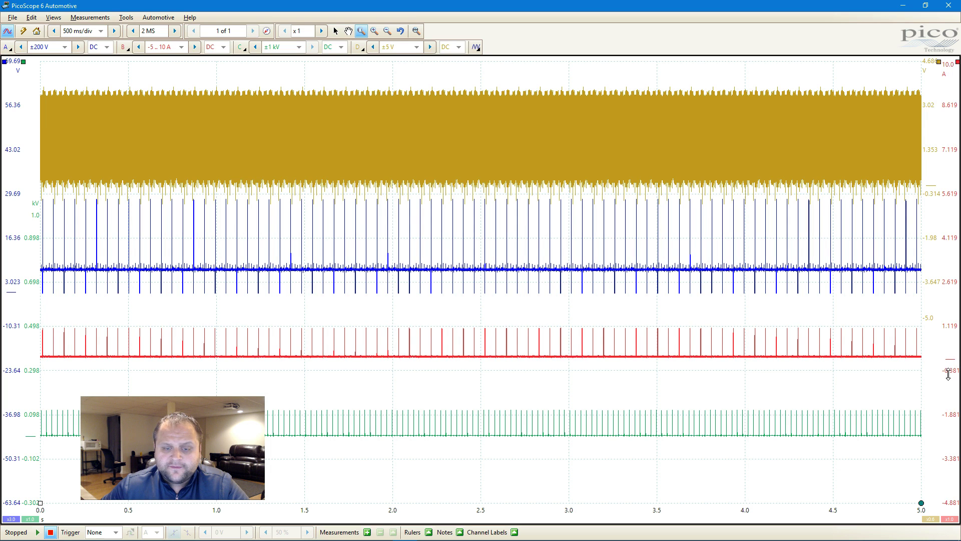
left_click(949, 519)
left_click(941, 478)
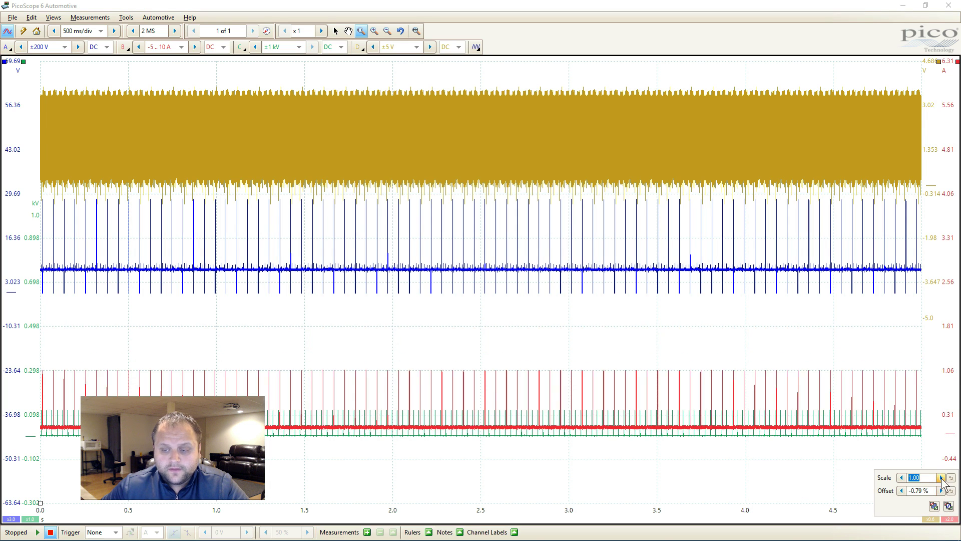
scroll(927, 475, "up", 1)
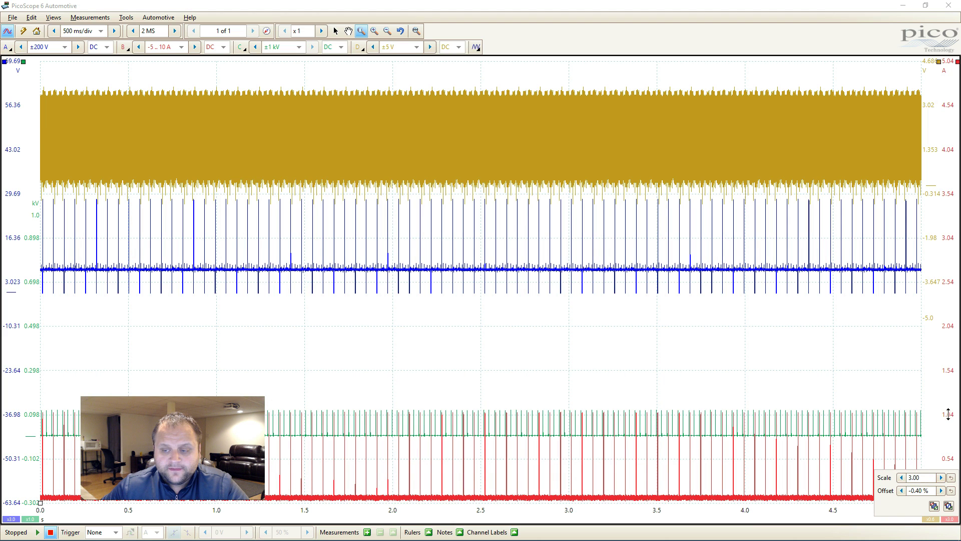
left_click_drag(946, 412, 957, 287)
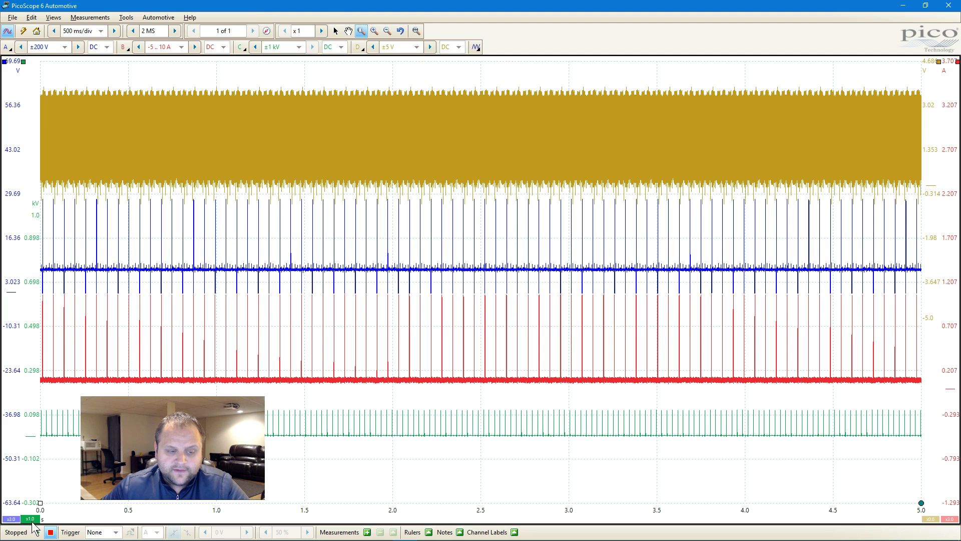
Step: Set the green channel C trace's scale to 4.00 and move it down to the bottom of the graph, below the red trace
left_click(30, 518)
key("Up")
key("Up")
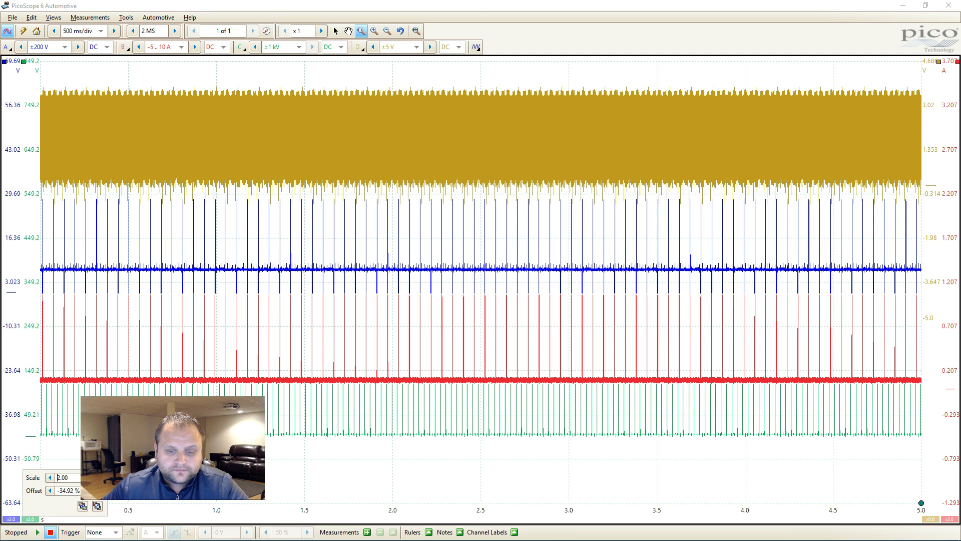
key("Up")
key("Return")
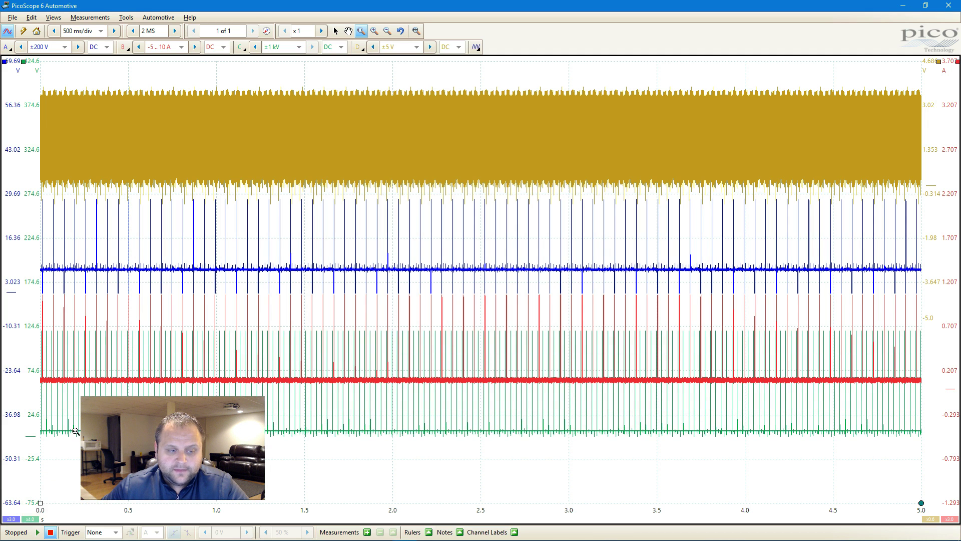
left_click_drag(32, 425, 32, 468)
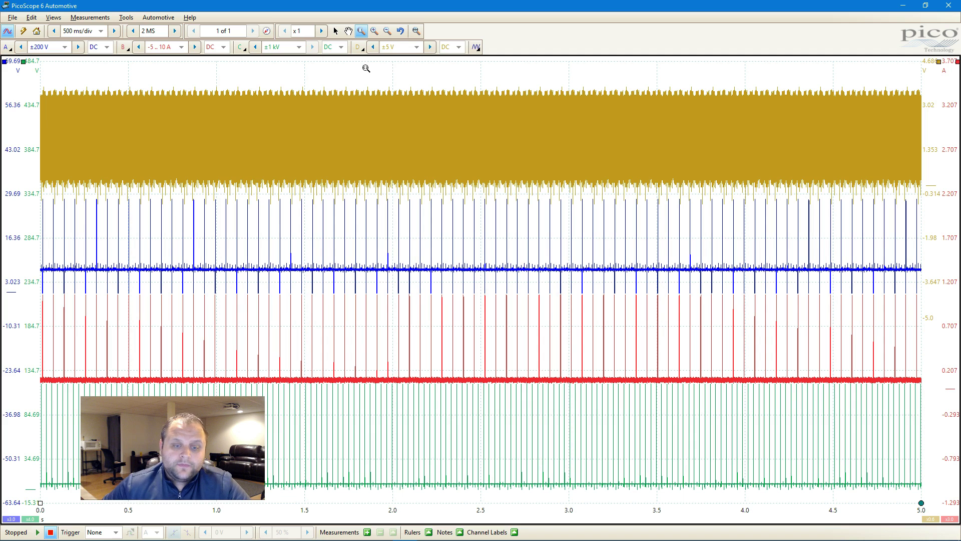
Step: Examine the separated waveforms around 1.85 s, closing in on one blue pulse and the following green spike, and restore the full view
left_click_drag(362, 70, 385, 495)
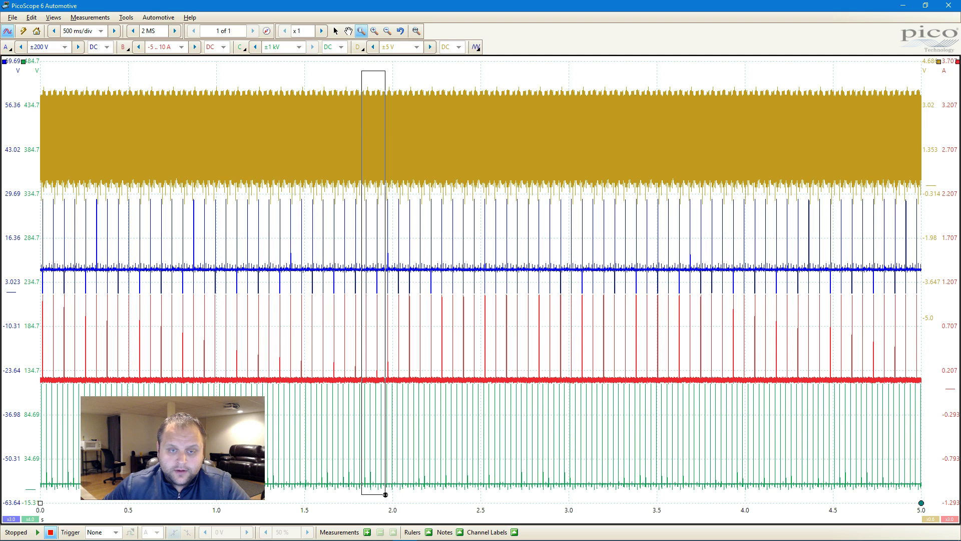
left_click_drag(385, 495, 386, 495)
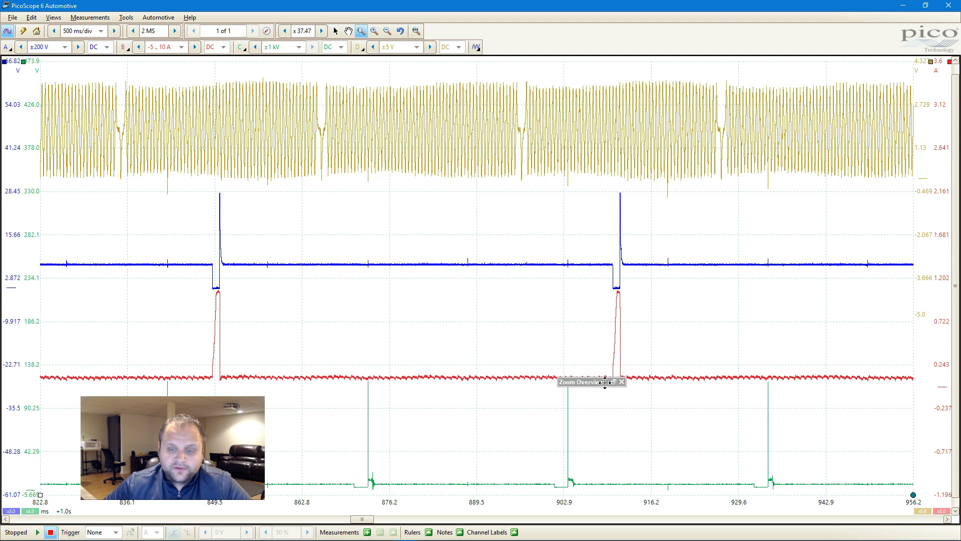
left_click_drag(604, 381, 779, 325)
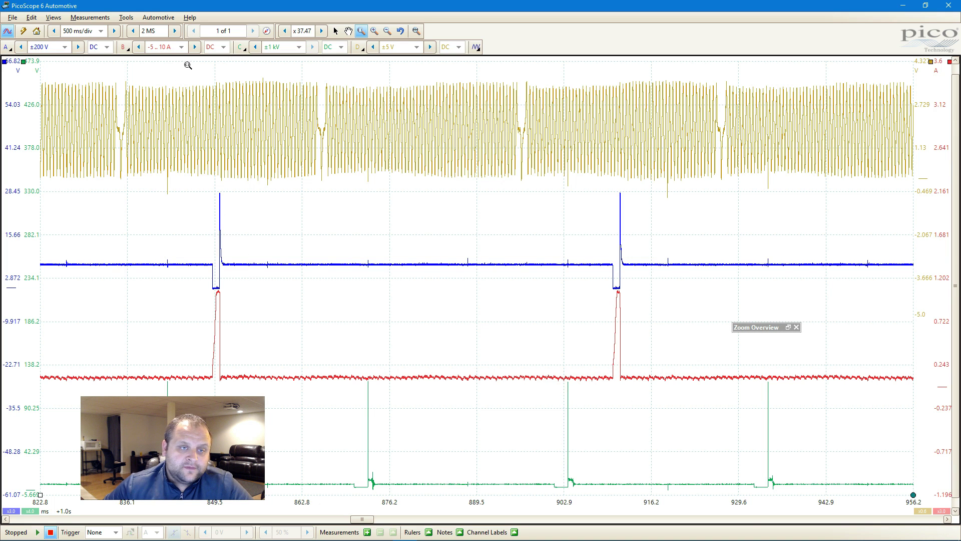
left_click_drag(189, 62, 403, 502)
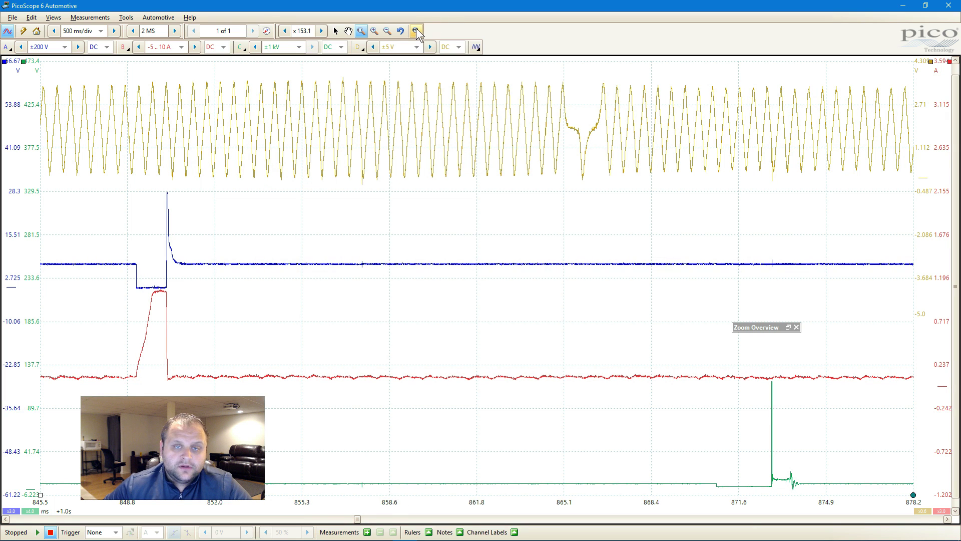
left_click(416, 31)
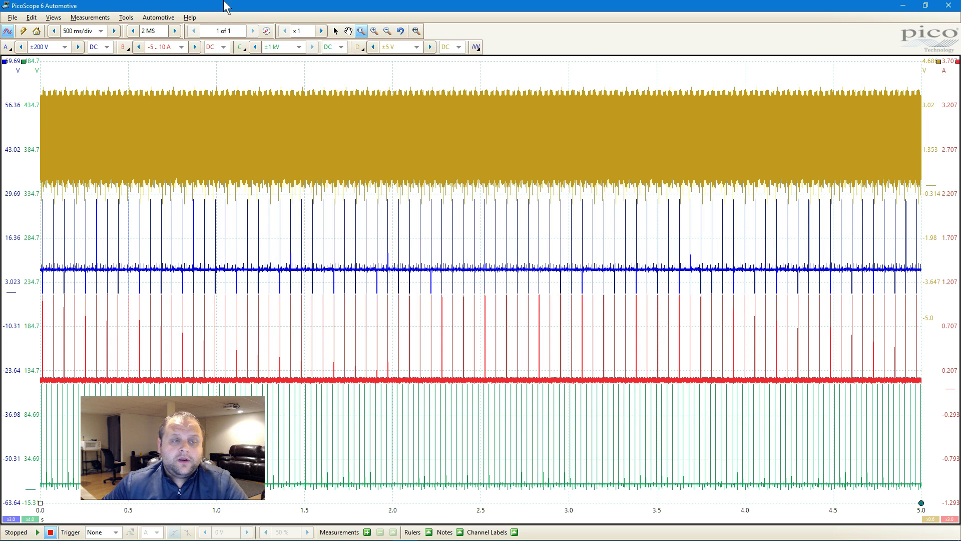
left_click(390, 166)
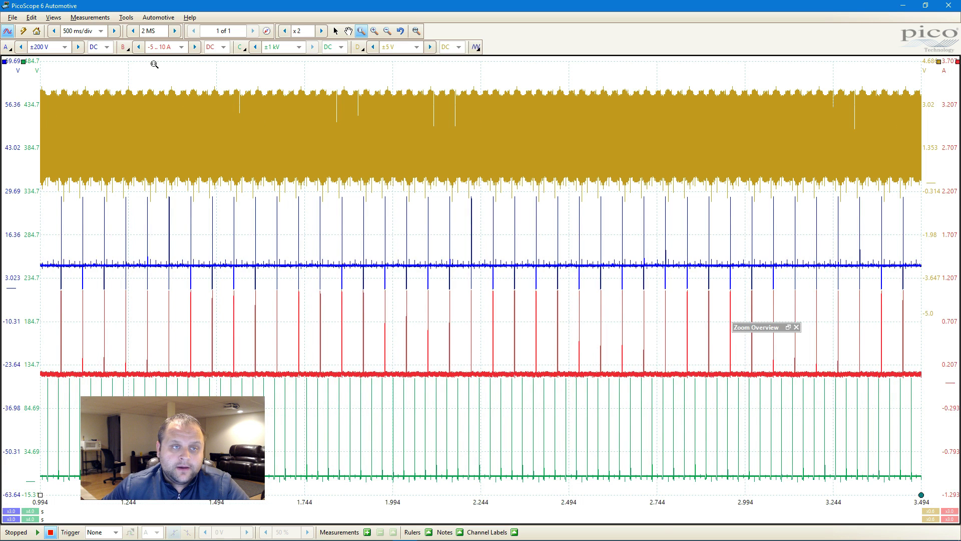
left_click(416, 31)
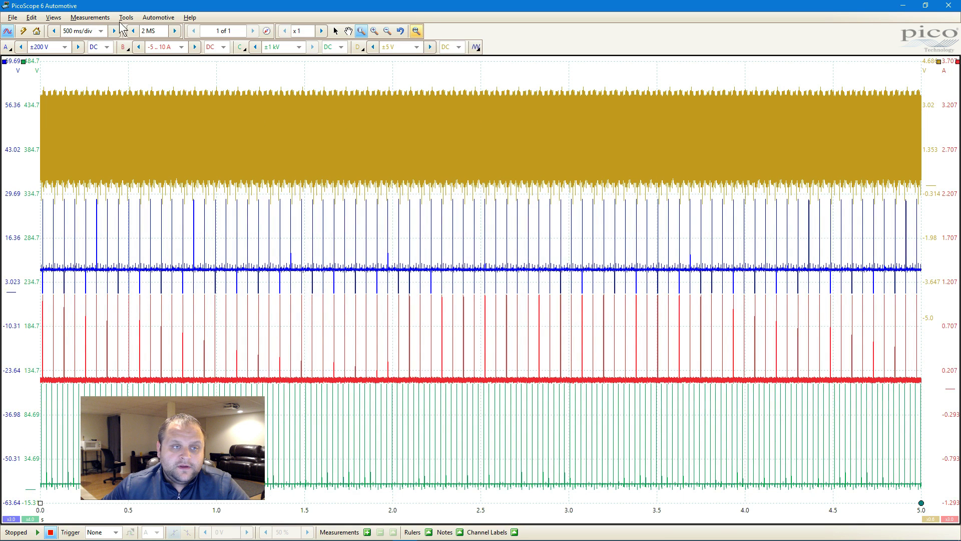
Step: Add three more Scope views so the capture is shown in four views, Scope 1 to Scope 4
left_click(126, 17)
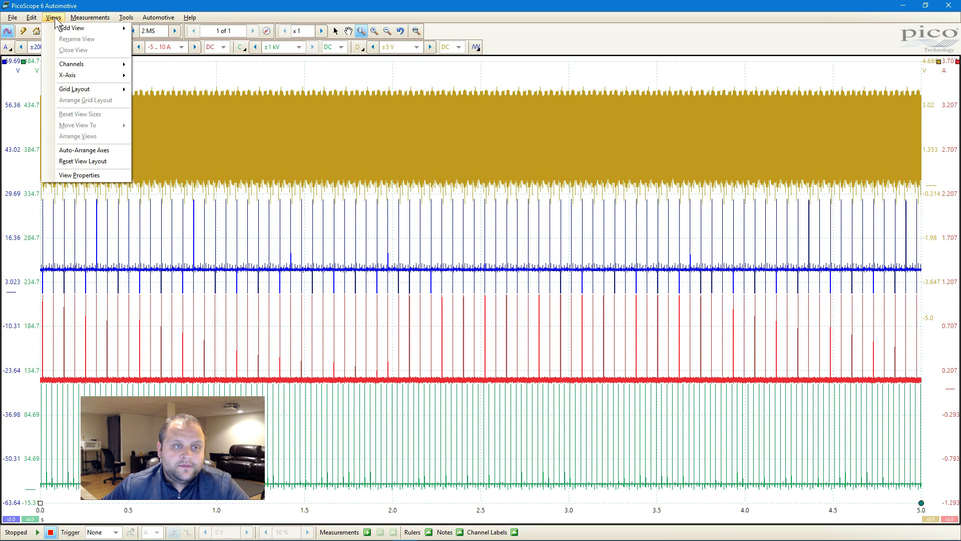
mouse_move(113, 33)
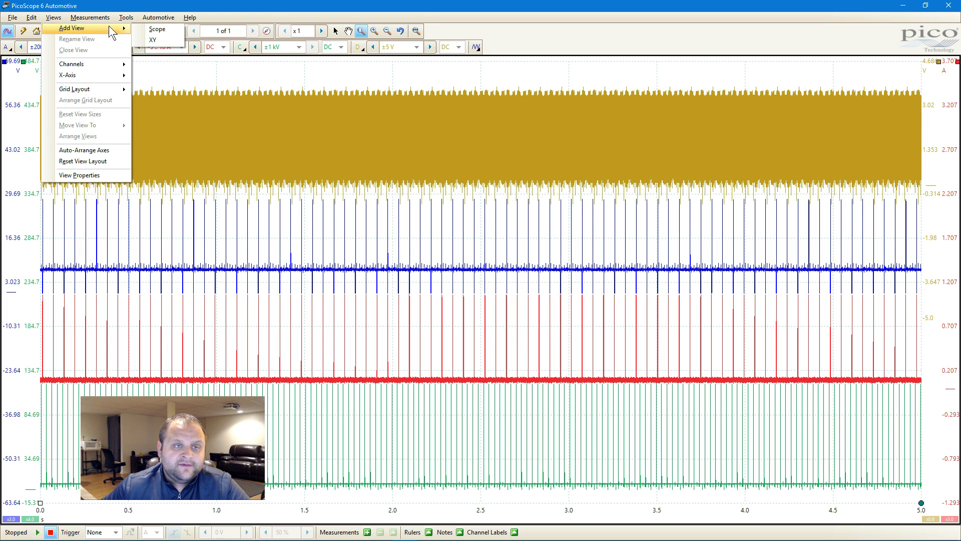
left_click(156, 30)
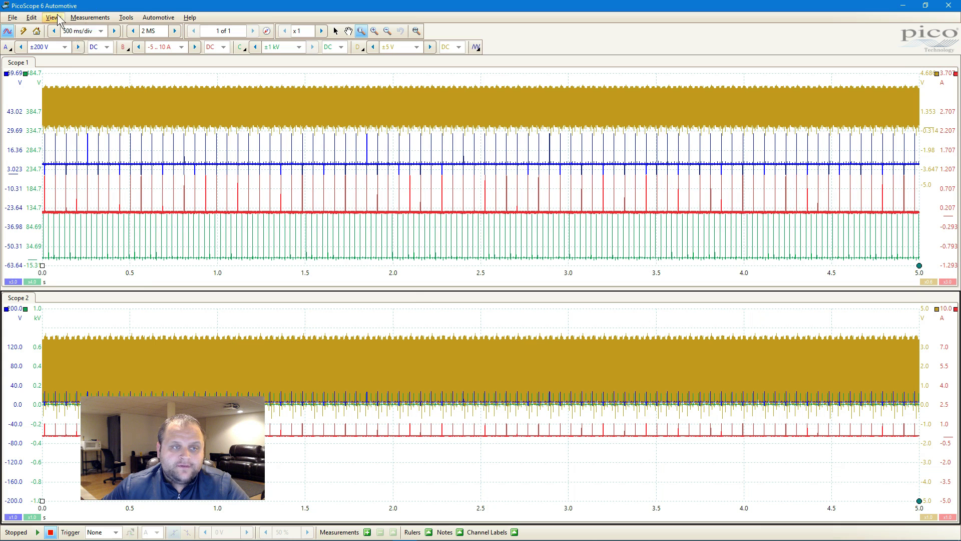
left_click(54, 18)
mouse_move(80, 28)
left_click(153, 32)
left_click(54, 17)
left_click(53, 18)
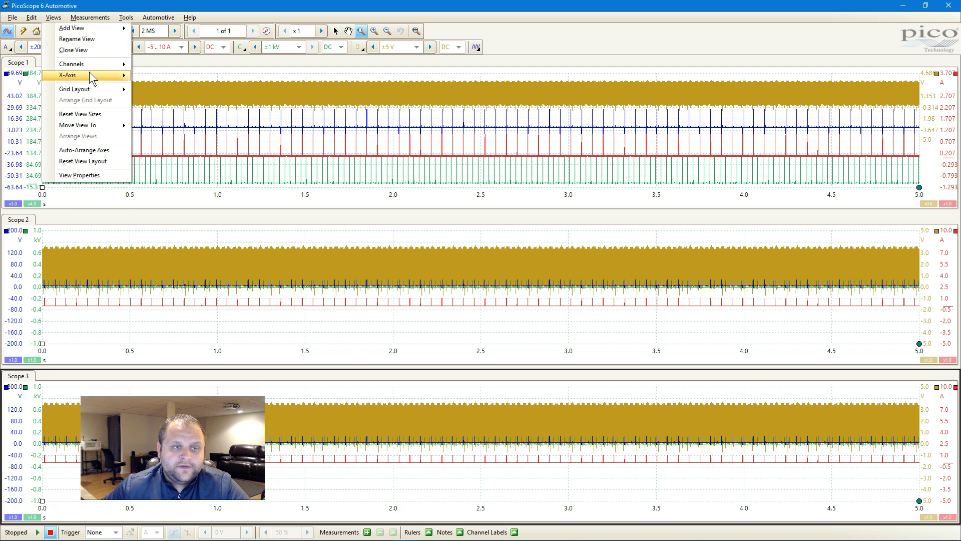
mouse_move(90, 17)
mouse_move(53, 18)
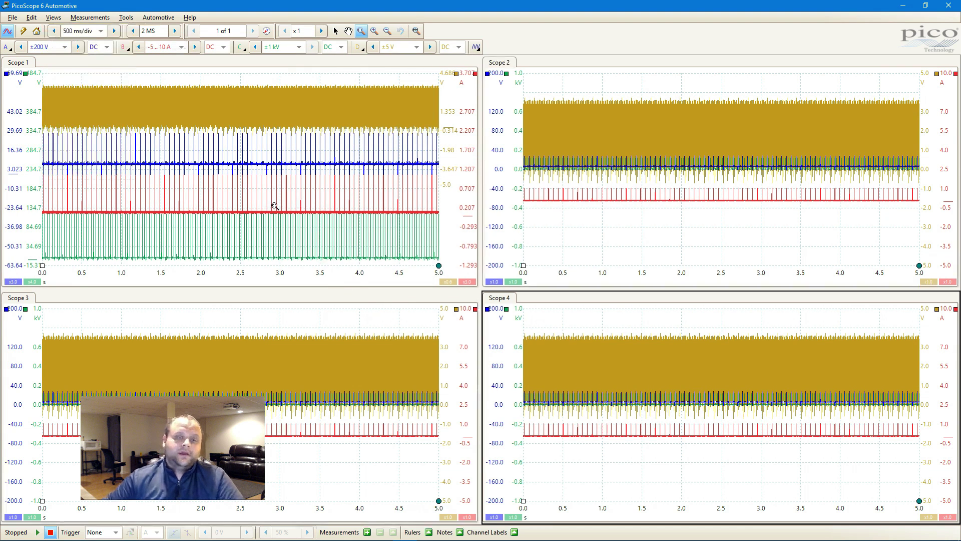
Step: Hide channels A, B and C in Scope 1 so that it shows only the yellow channel D trace
right_click(290, 152)
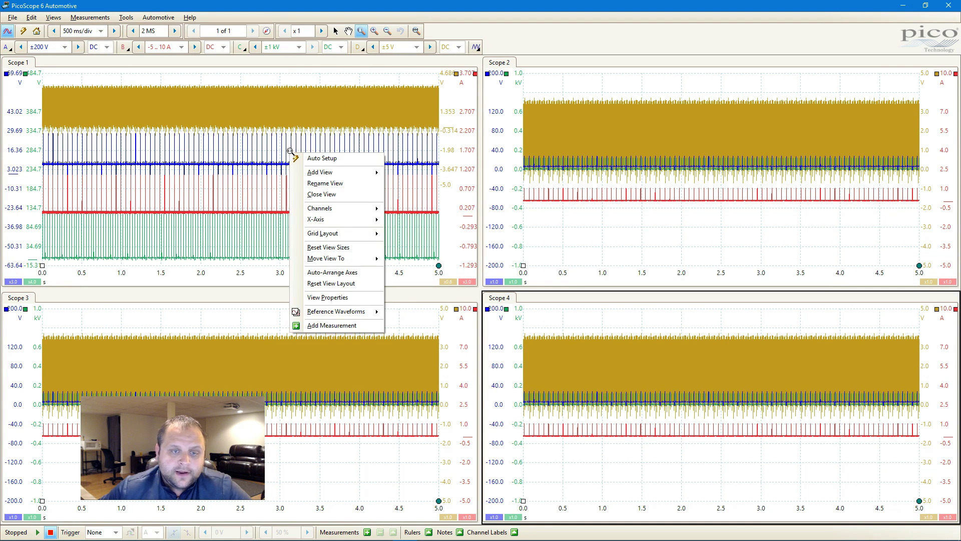
mouse_move(329, 209)
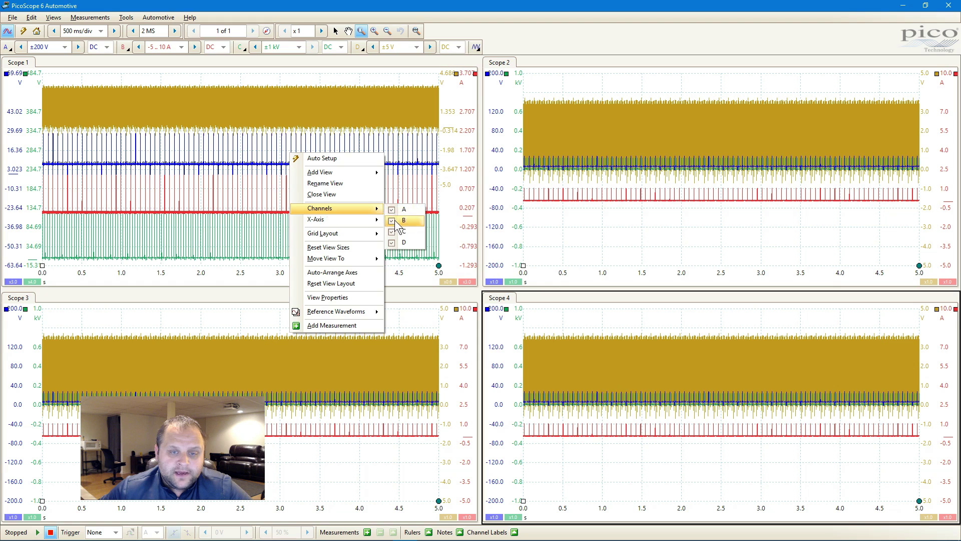
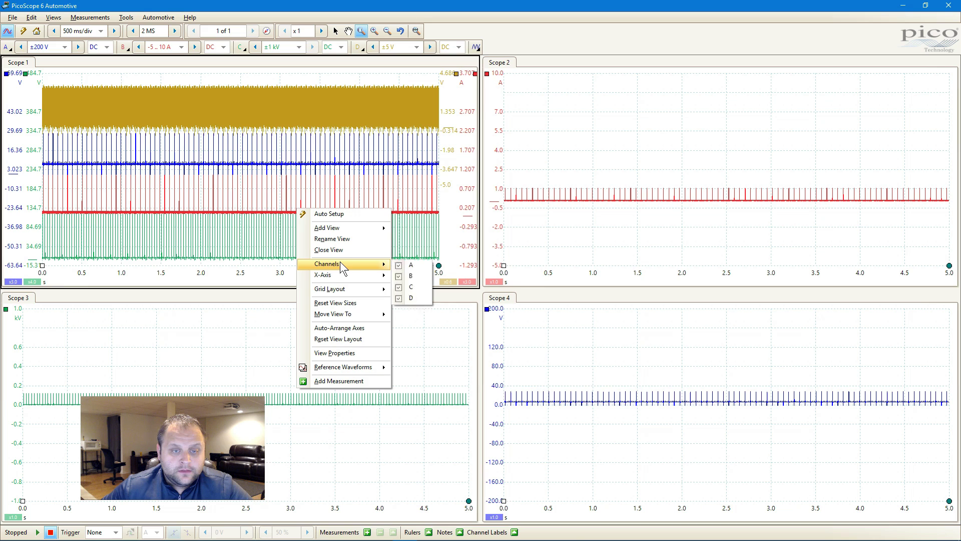
left_click(405, 265)
left_click(404, 275)
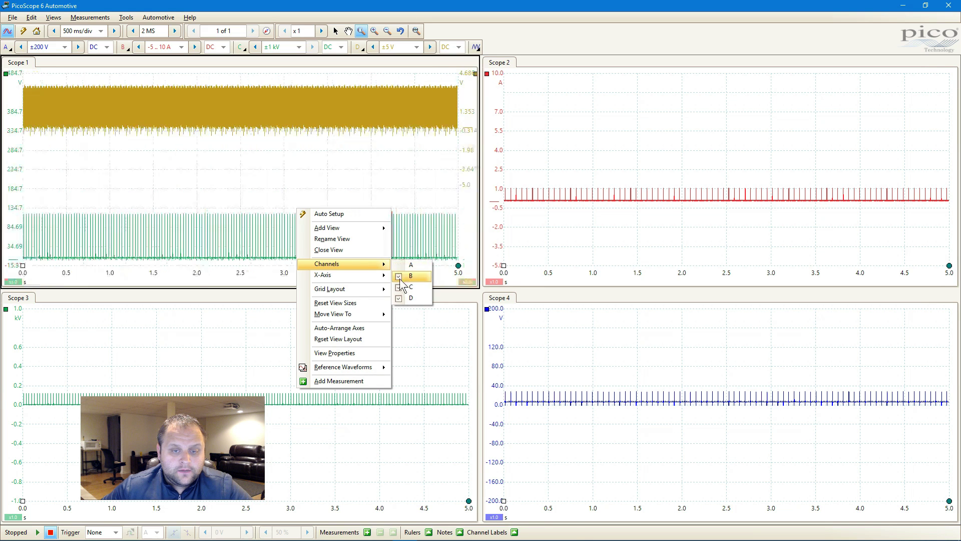
left_click(406, 287)
left_click(270, 251)
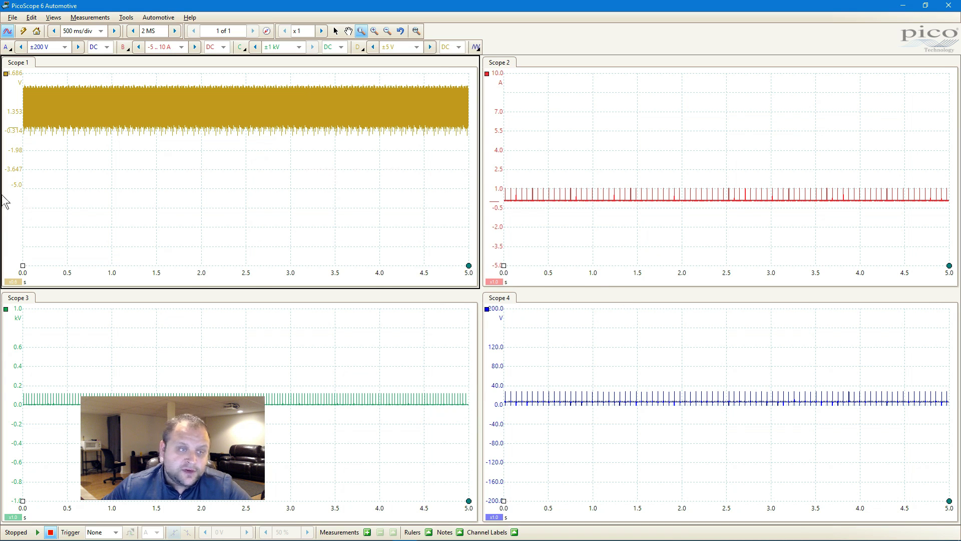
Step: Set the yellow channel D trace's scale in Scope 1 to 2.00 and move it down to fit the graph
left_click_drag(17, 150, 9, 209)
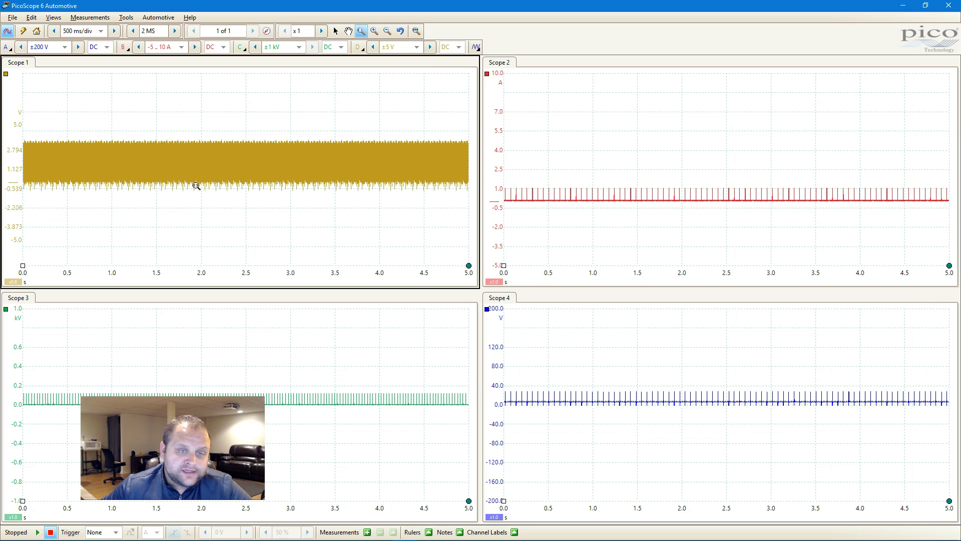
left_click(13, 281)
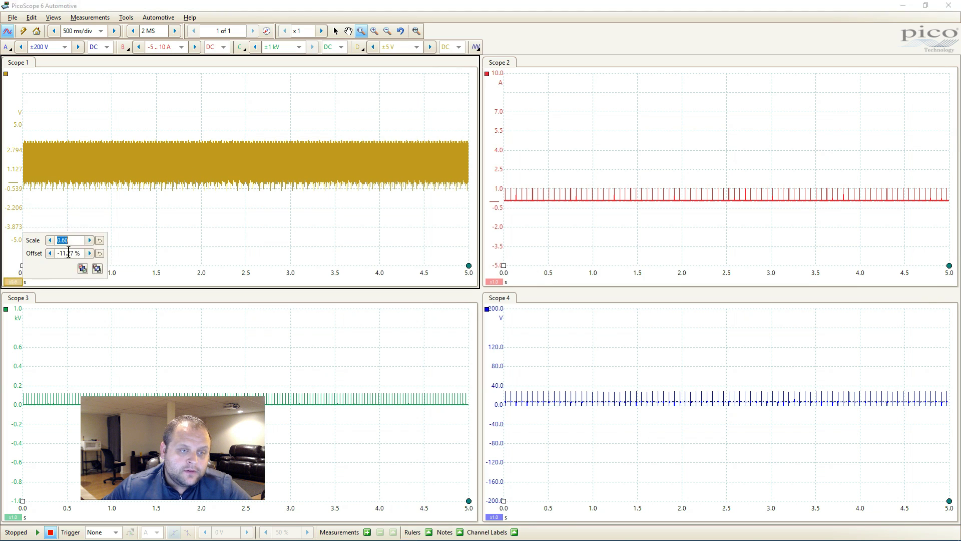
left_click(90, 240)
left_click(90, 240)
left_click(89, 240)
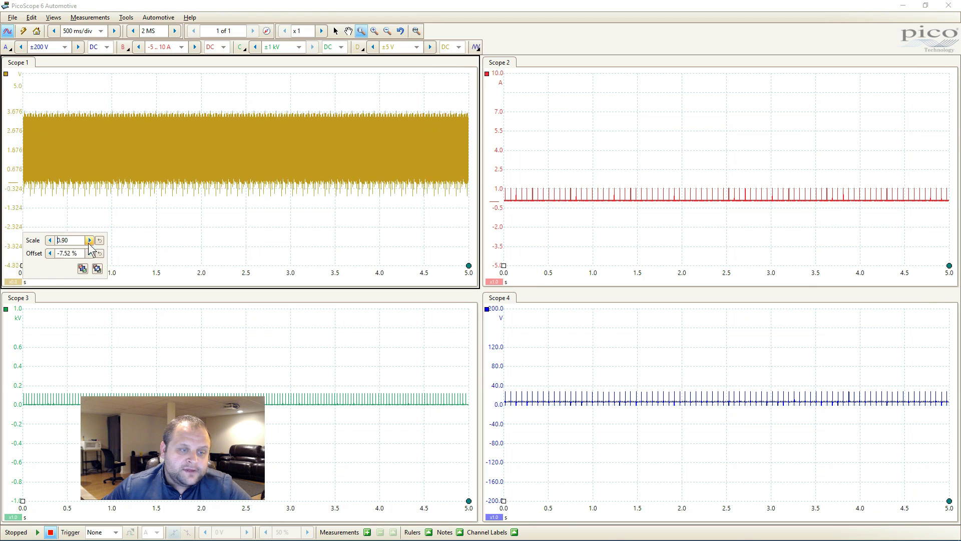
left_click(89, 240)
left_click(90, 239)
left_click(90, 240)
left_click(89, 239)
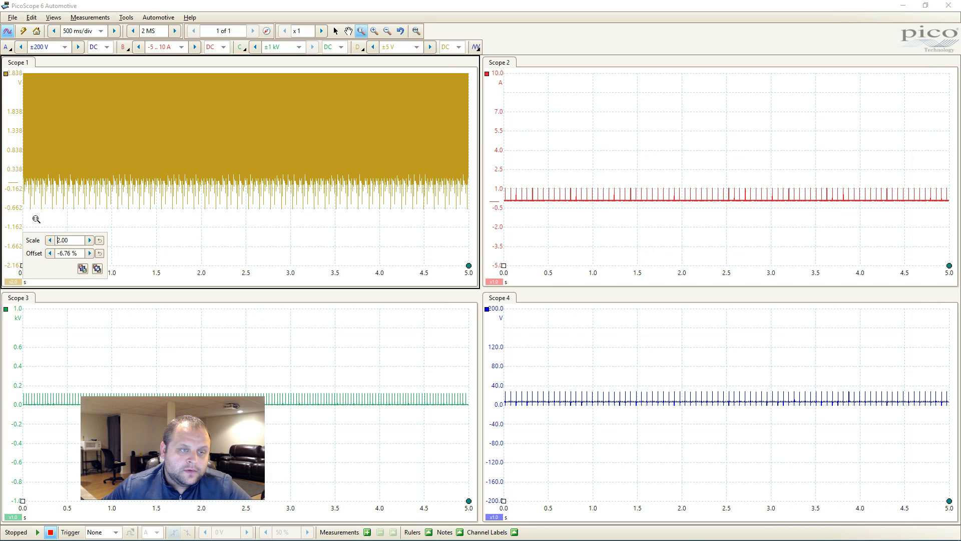
left_click_drag(8, 150, 7, 188)
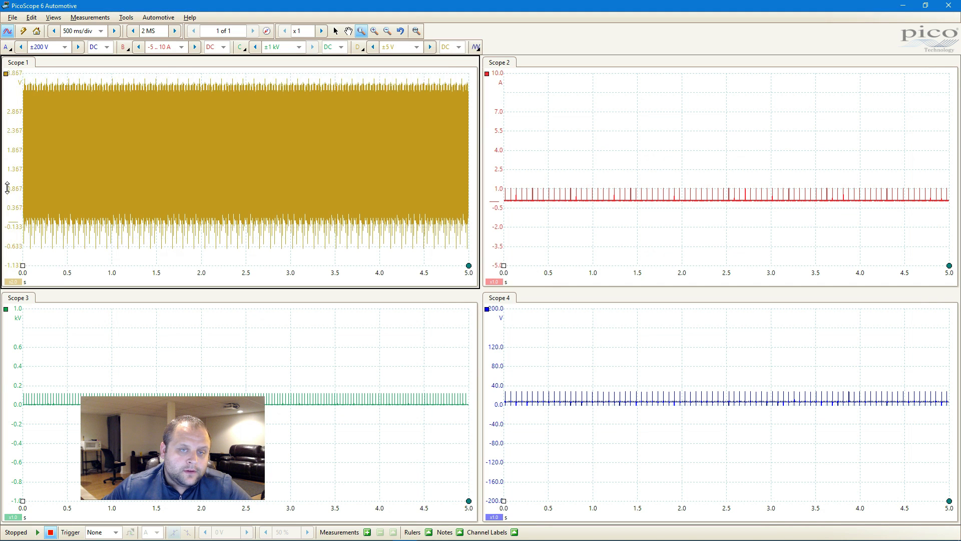
Step: Set the red channel B trace's scale in Scope 2 to 8.00 and move it up so its baseline sits clear of the time axis
left_click(500, 169)
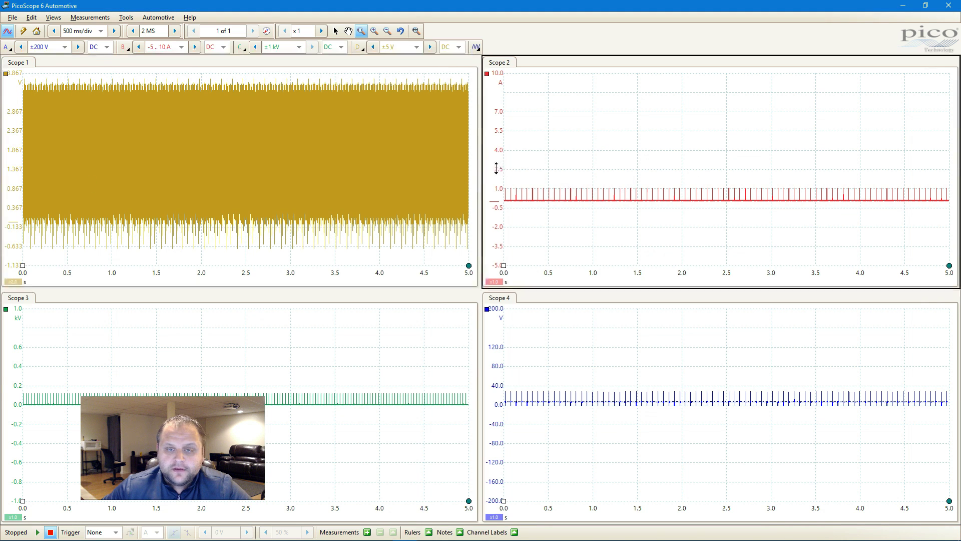
left_click(494, 281)
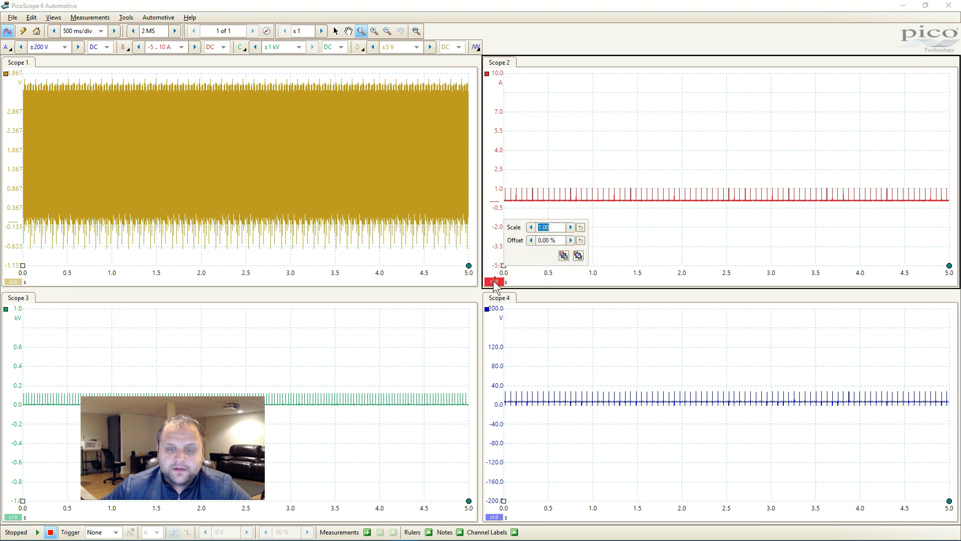
left_click(571, 227)
left_click(571, 227)
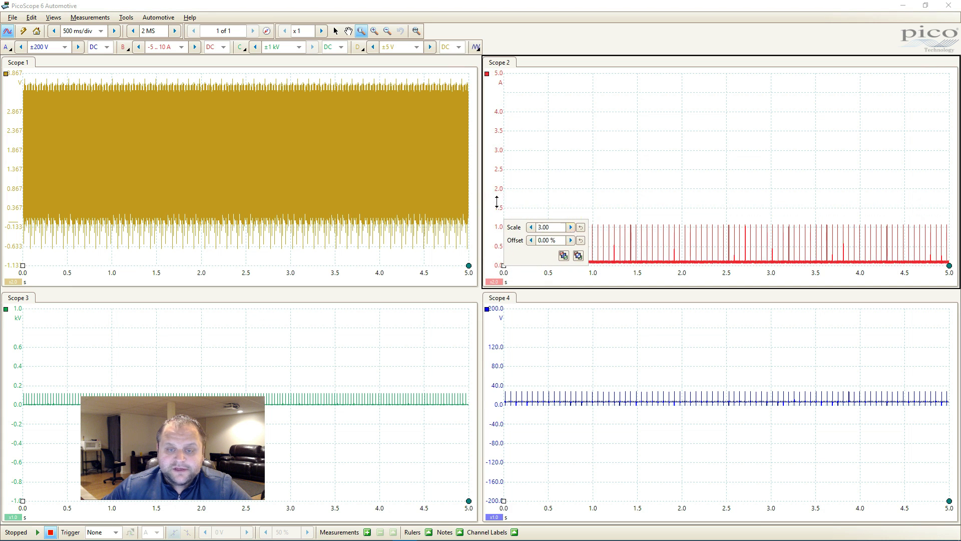
left_click_drag(496, 201, 499, 145)
left_click(494, 280)
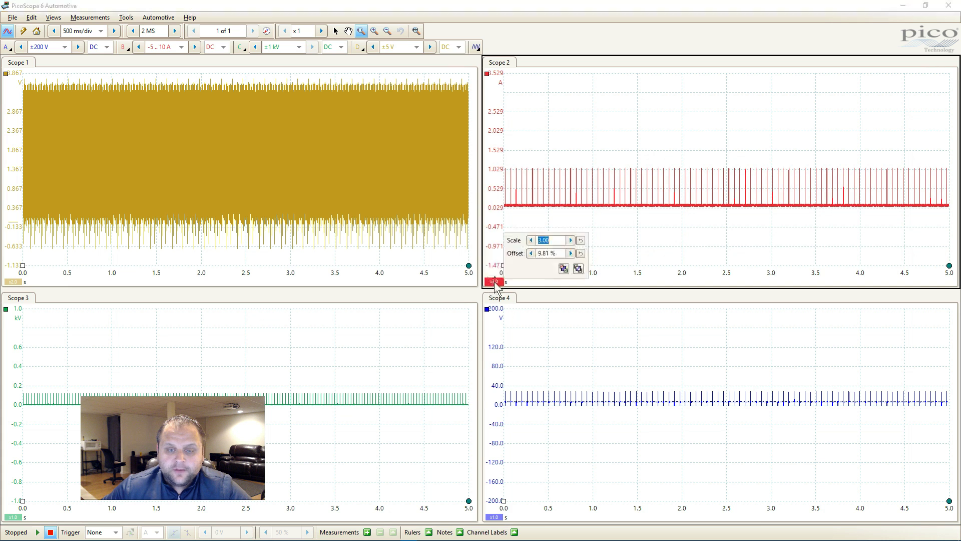
left_click(570, 241)
left_click(571, 240)
left_click(571, 240)
left_click(570, 240)
left_click(571, 240)
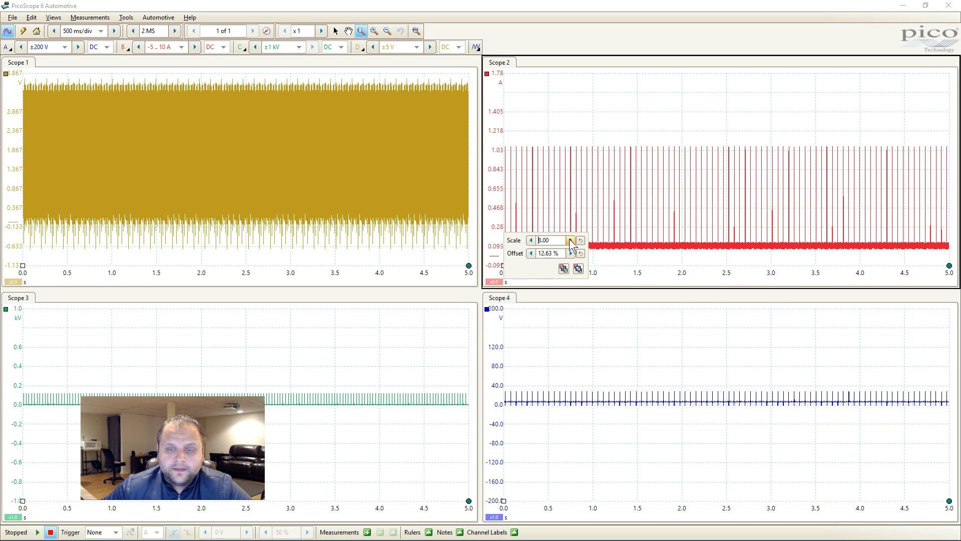
left_click_drag(493, 223, 479, 198)
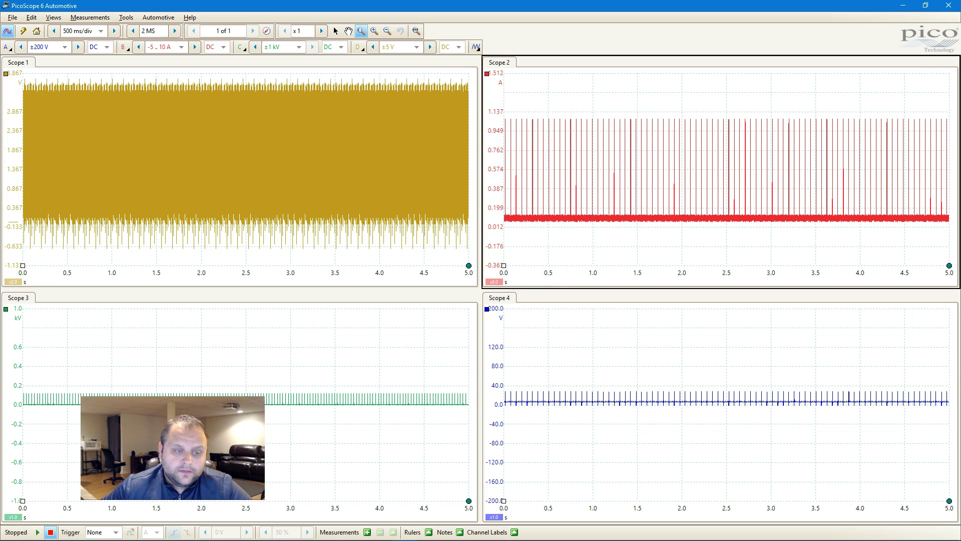
Step: Set the green channel C trace's scale in Scope 3 to 10.00 and move its baseline down toward the time axis
left_click(19, 424)
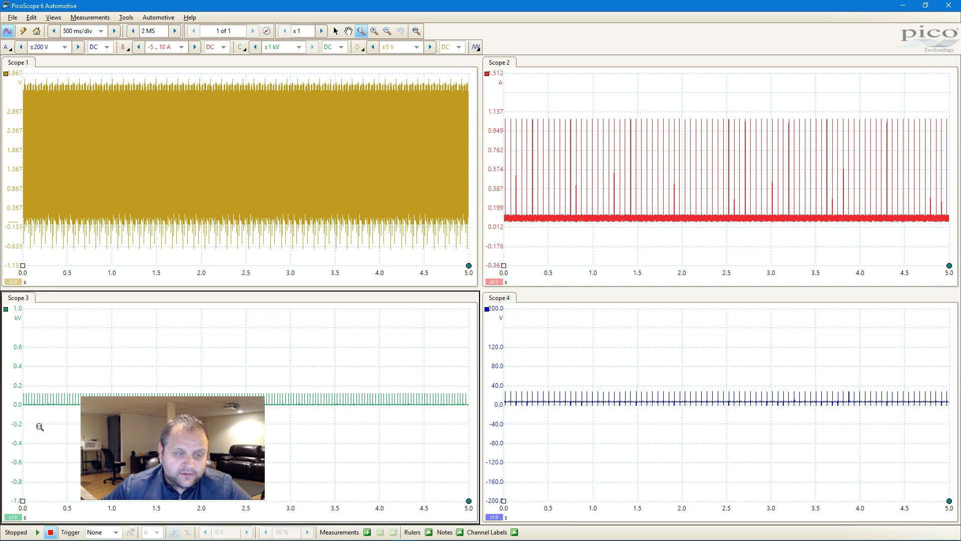
left_click(12, 516)
left_click(73, 462)
left_click(73, 462)
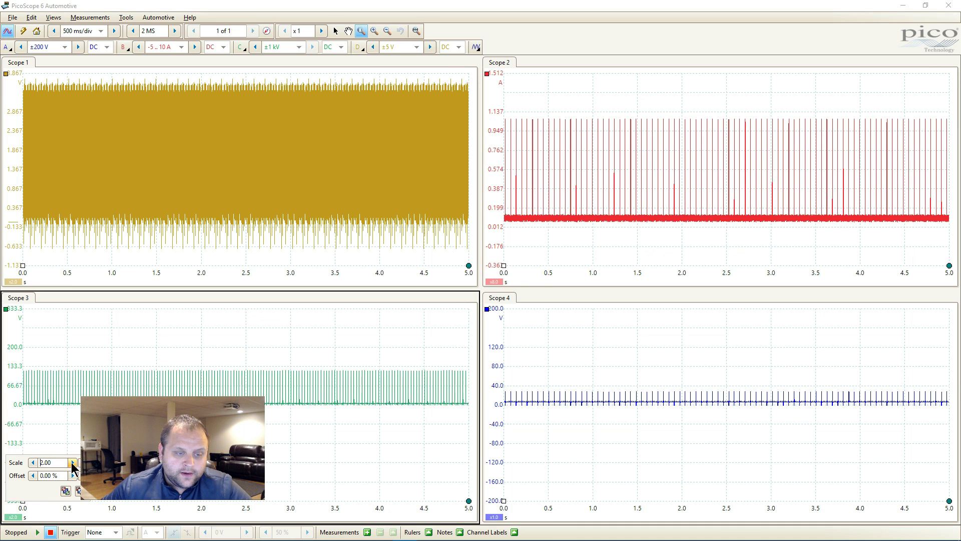
left_click(73, 462)
left_click(72, 462)
left_click(72, 462)
left_click(72, 462)
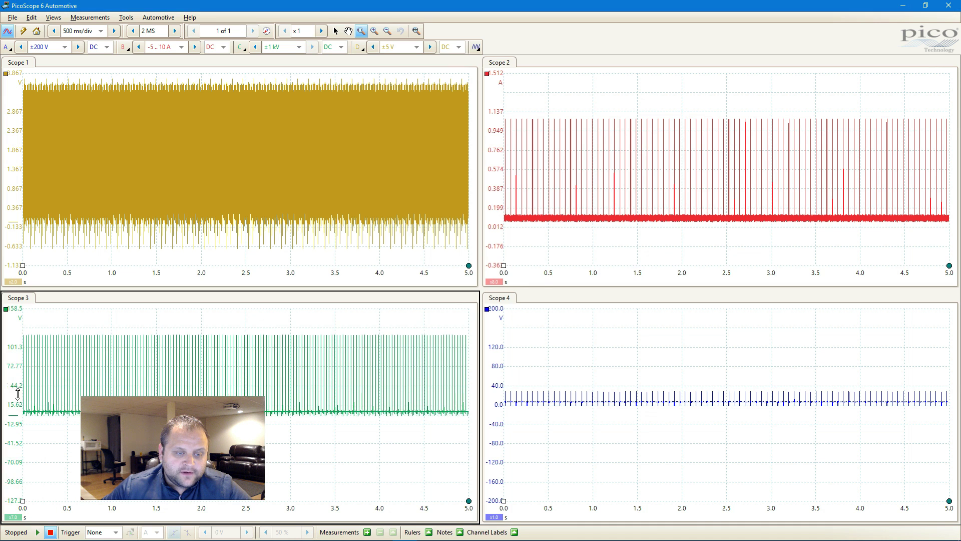
left_click_drag(18, 374, 10, 420)
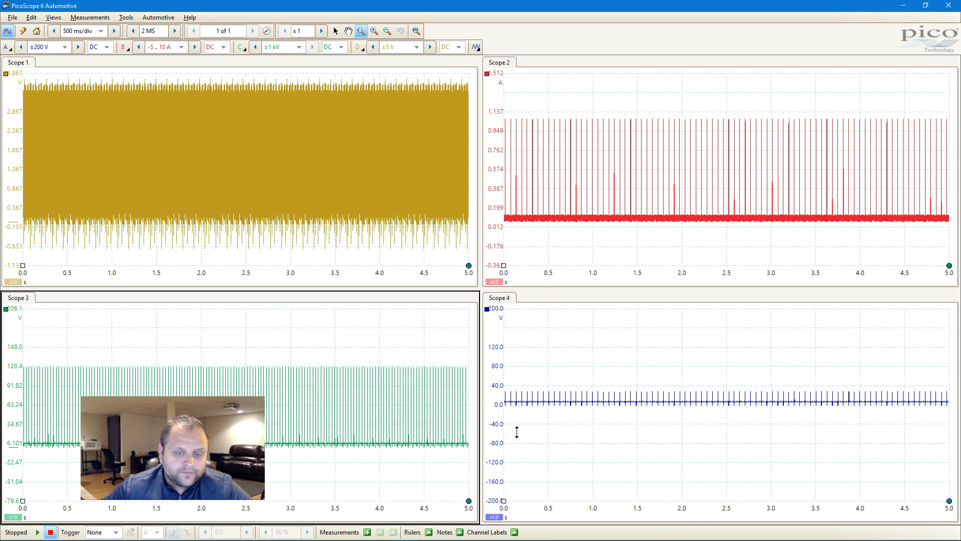
left_click(13, 517)
left_click(73, 474)
left_click(73, 475)
left_click(73, 475)
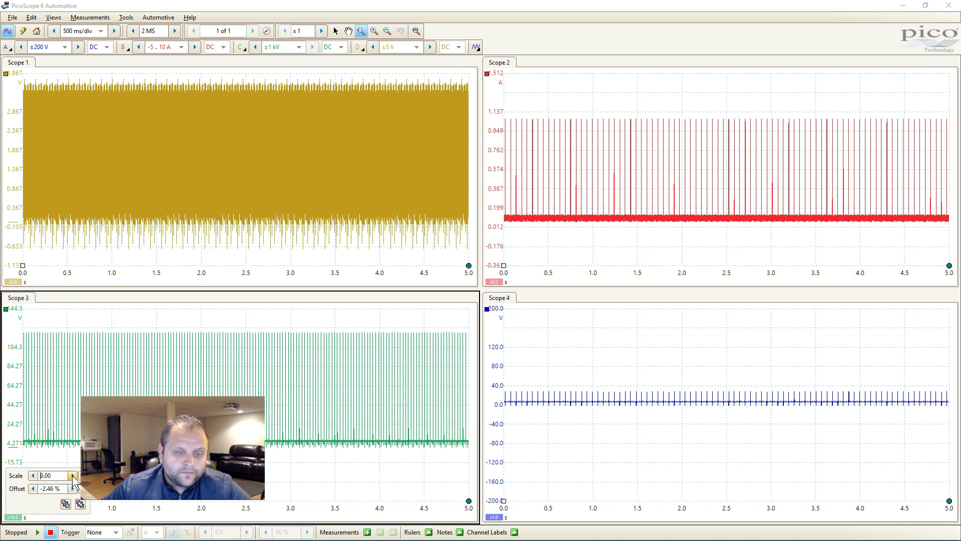
left_click_drag(20, 388, 24, 408)
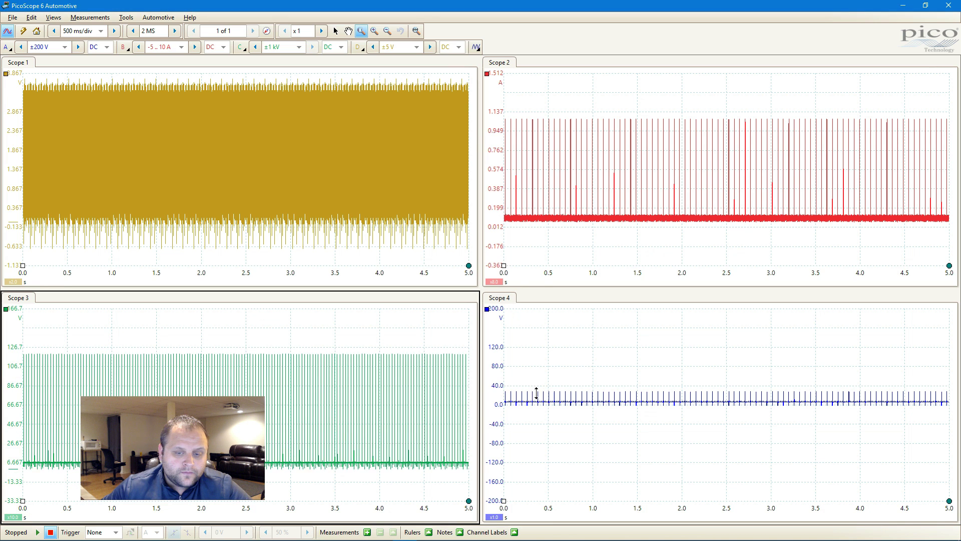
Step: Set the blue channel A trace's scale in Scope 4 to 8.00 and move it down until the full pulses fit
left_click(490, 418)
left_click(494, 516)
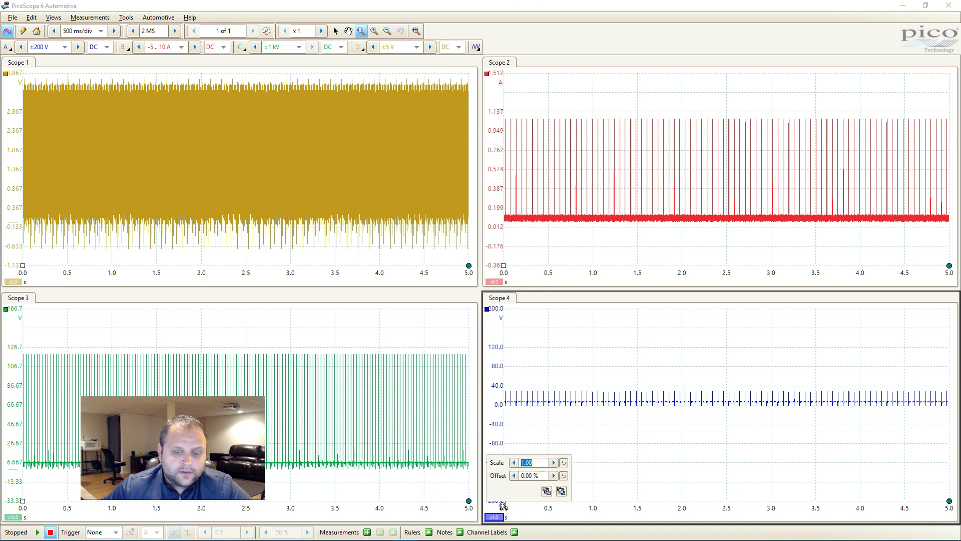
left_click(554, 462)
left_click(554, 462)
left_click(554, 462)
left_click(553, 462)
left_click(554, 462)
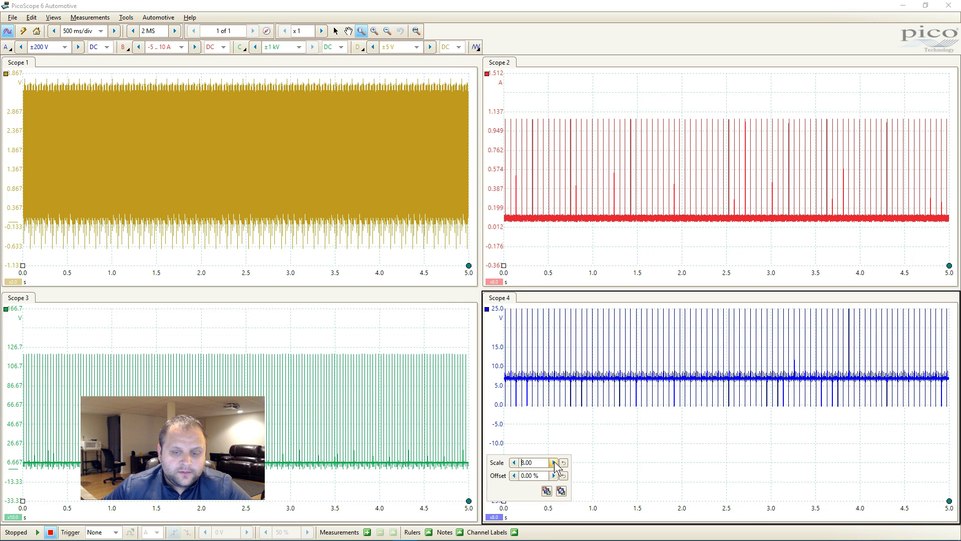
mouse_move(502, 388)
left_mouse_down()
mouse_move(496, 368)
mouse_move(480, 422)
left_mouse_up()
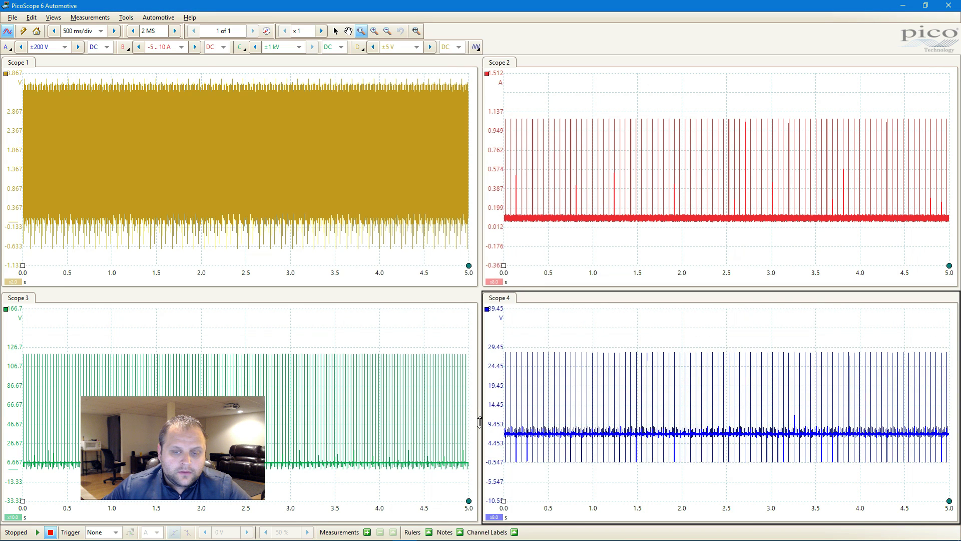
Step: Zoom Scope 1 in to about 2.14–2.17 s and Scope 2 in on a single red pulse near 993 ms
left_click_drag(208, 73, 224, 246)
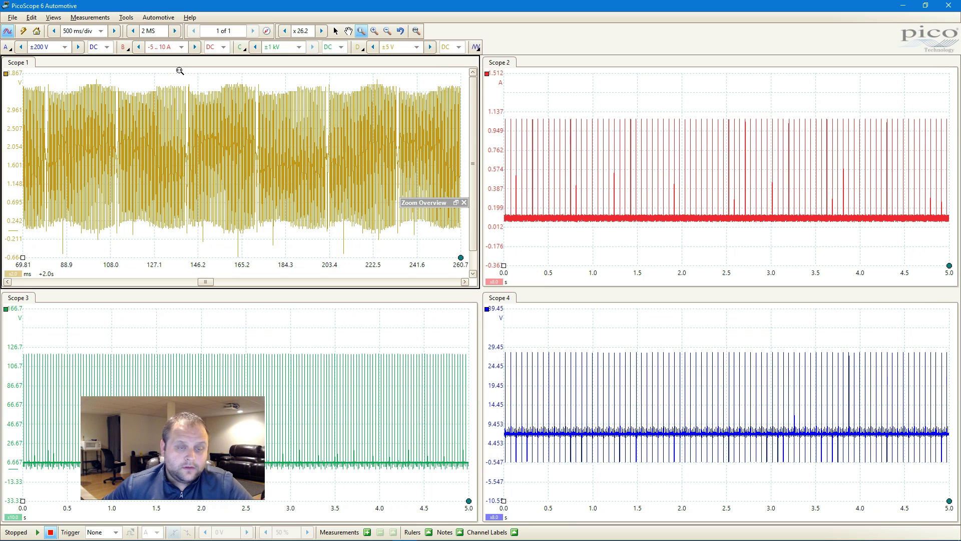
left_click_drag(179, 71, 275, 249)
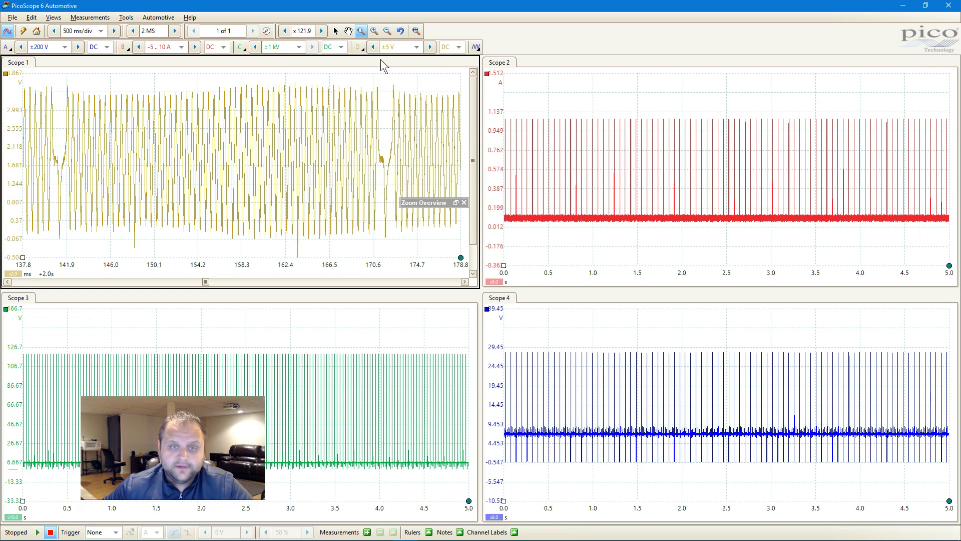
left_click_drag(355, 76, 38, 256)
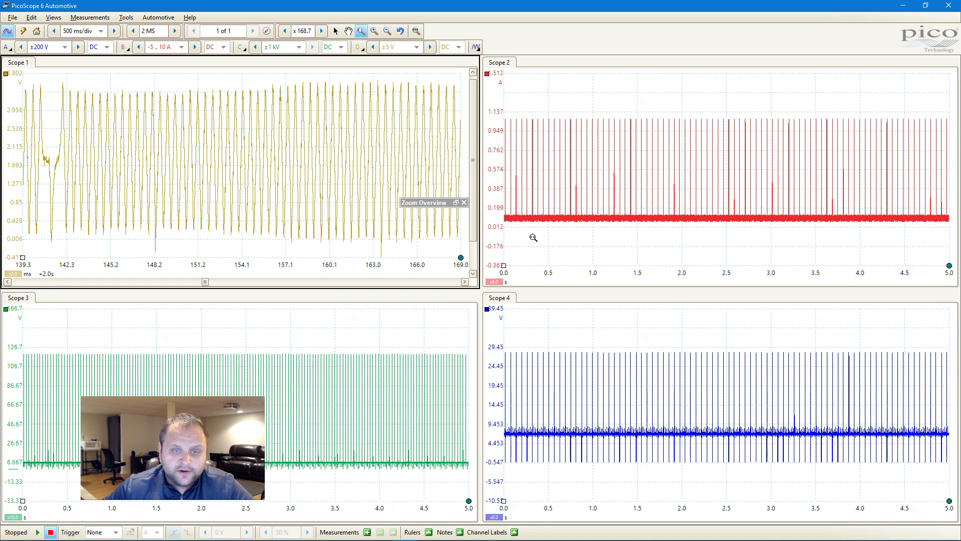
left_click_drag(587, 103, 599, 225)
left_click_drag(693, 87, 744, 253)
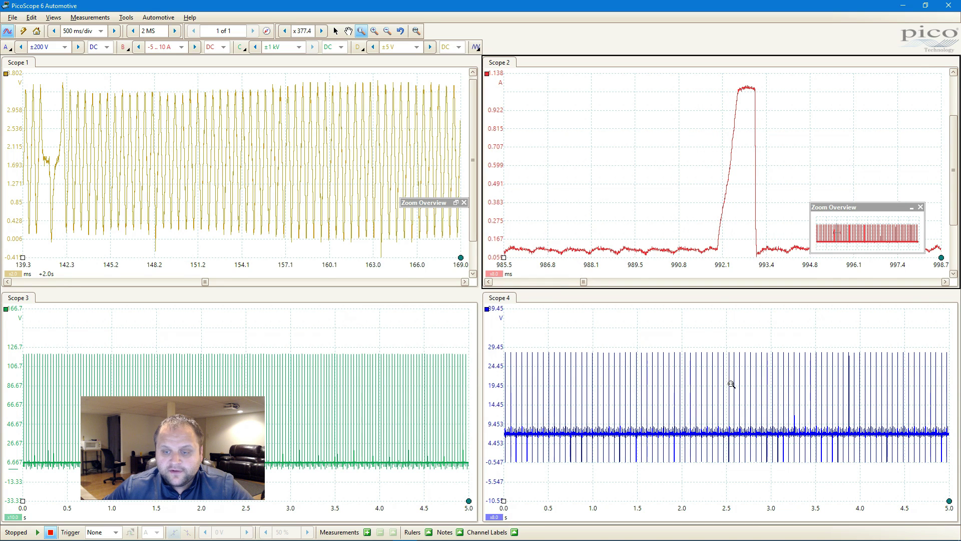
Step: Zoom Scope 4 in on three blue pulses between about 1.84 and 1.98 s and collapse its Zoom Overview
left_click_drag(668, 341, 692, 473)
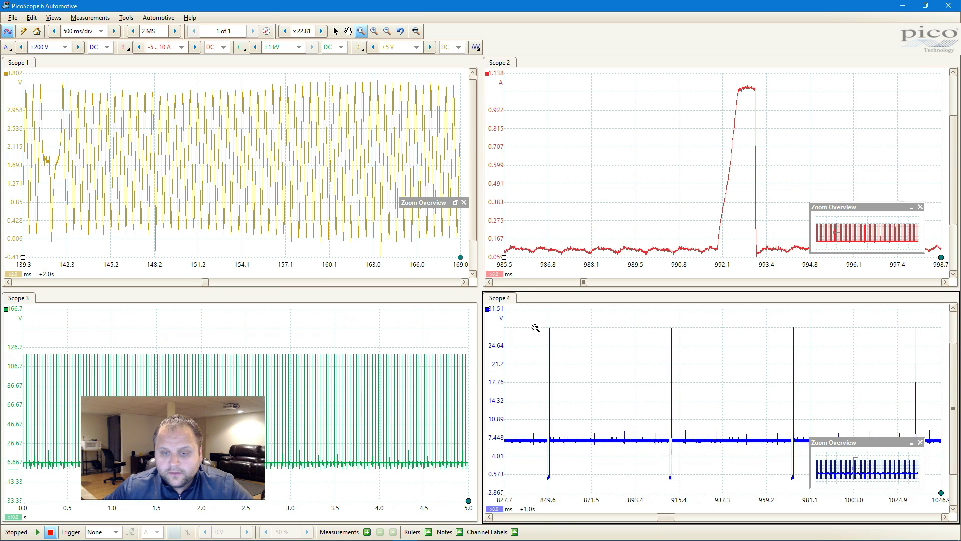
left_click_drag(535, 327, 811, 488)
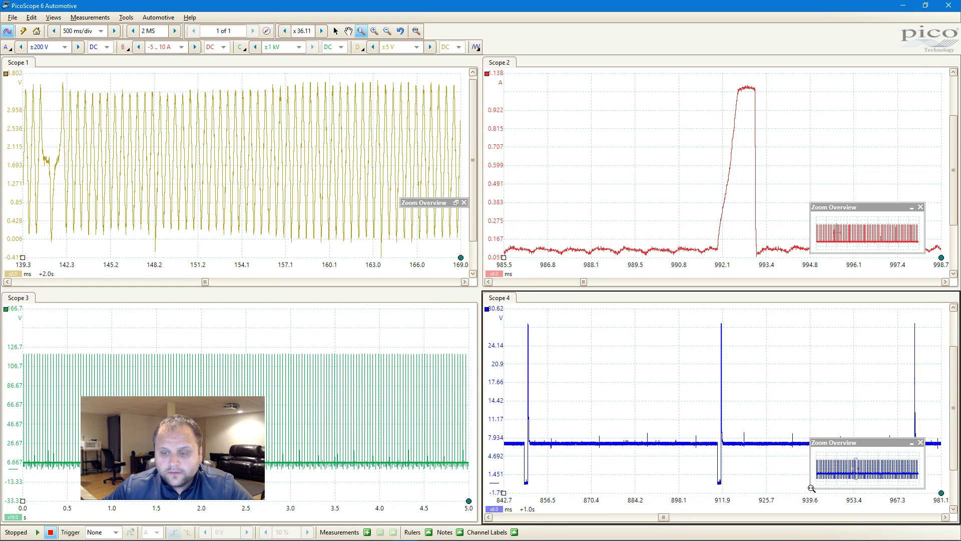
left_click(911, 443)
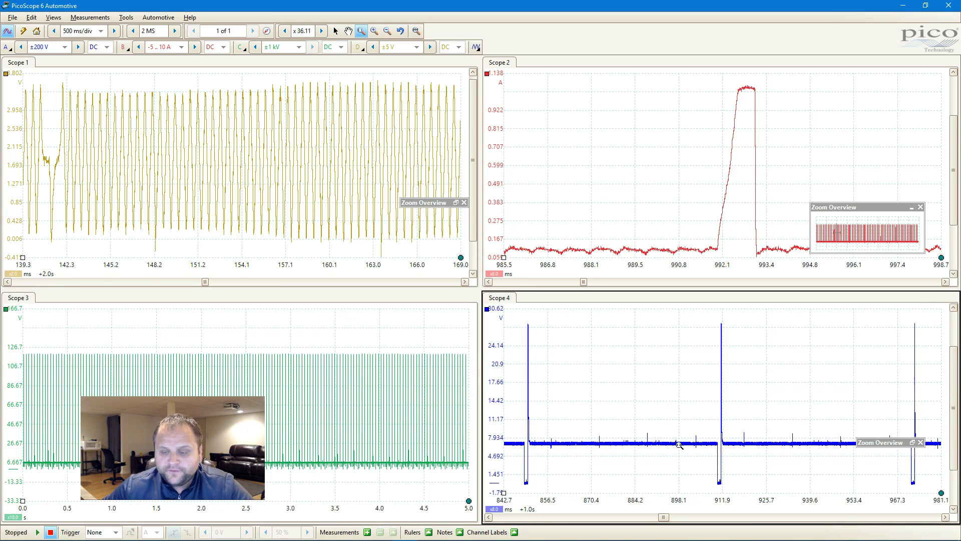
Step: Zoom Scope 3 in on a single green spike near 1.75 s, with its Zoom Overview collapsed and placed beside the voltage axis
left_click_drag(176, 335, 187, 401)
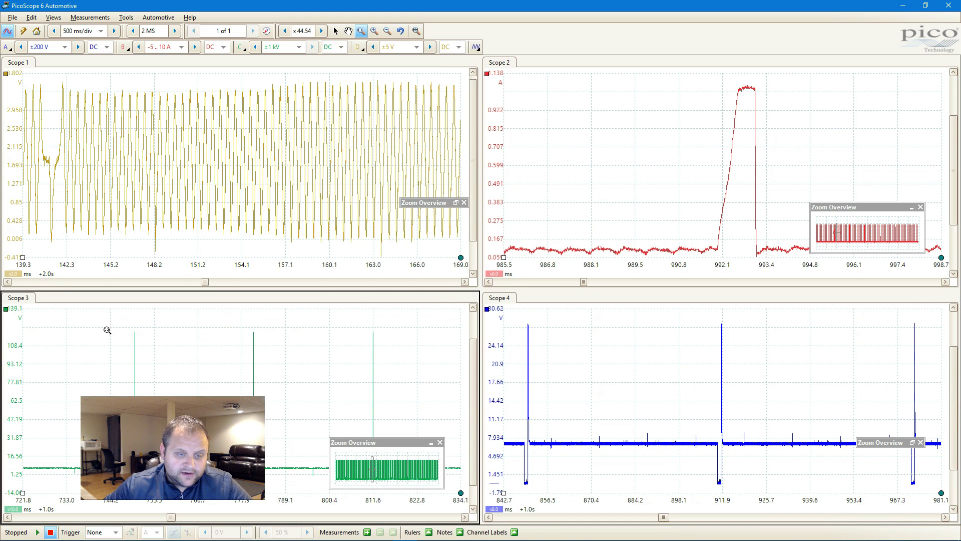
left_click_drag(106, 315, 165, 485)
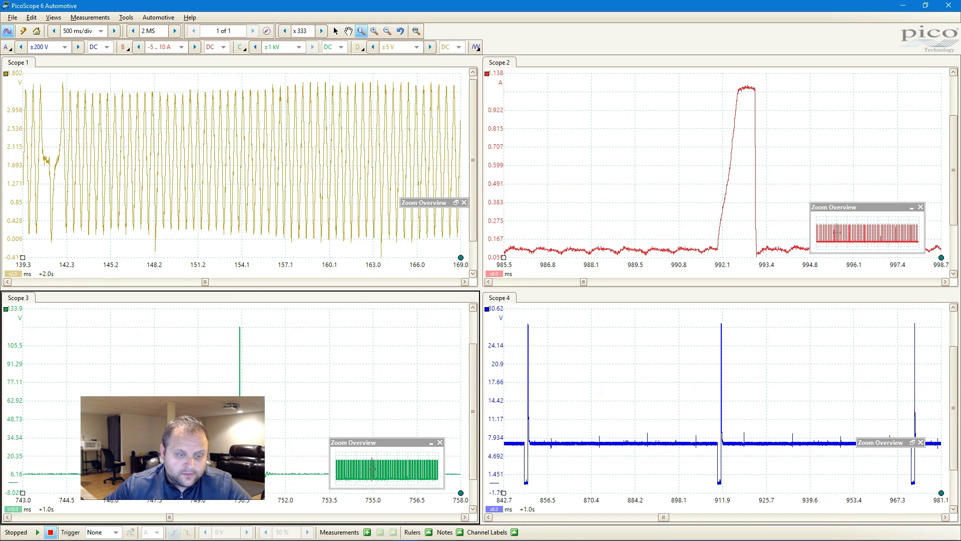
left_click(431, 443)
left_click_drag(400, 441, 72, 369)
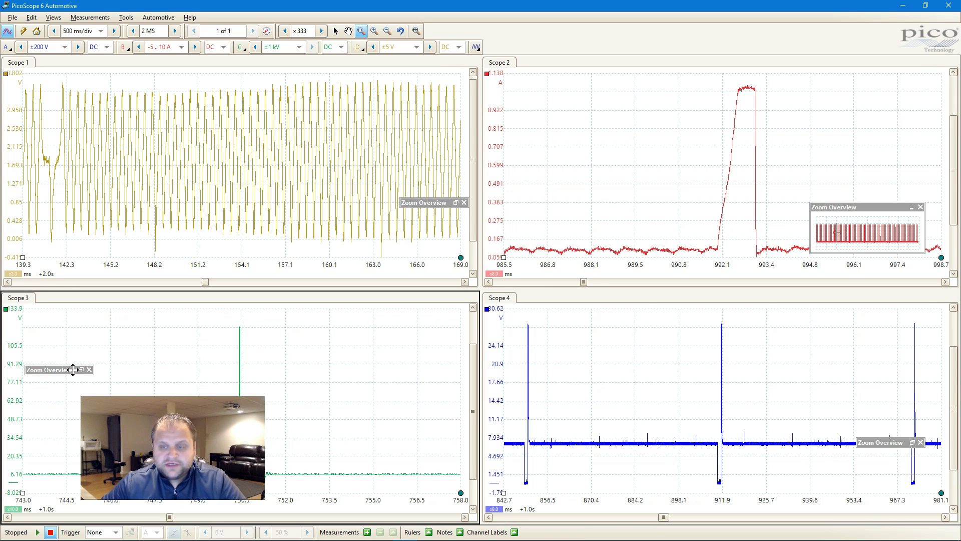
Step: Collapse Scope 2's Zoom Overview and move the collapsed overviews in all four views up to the upper edge of their graphs
left_click(912, 206)
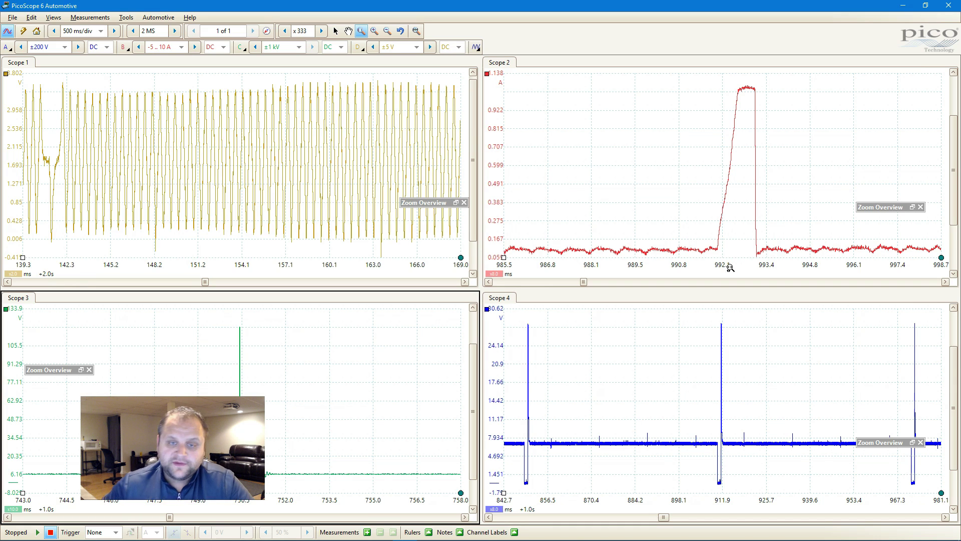
left_click_drag(881, 207, 853, 93)
left_click_drag(423, 203, 421, 77)
left_click_drag(48, 369, 55, 320)
left_click_drag(912, 443, 853, 312)
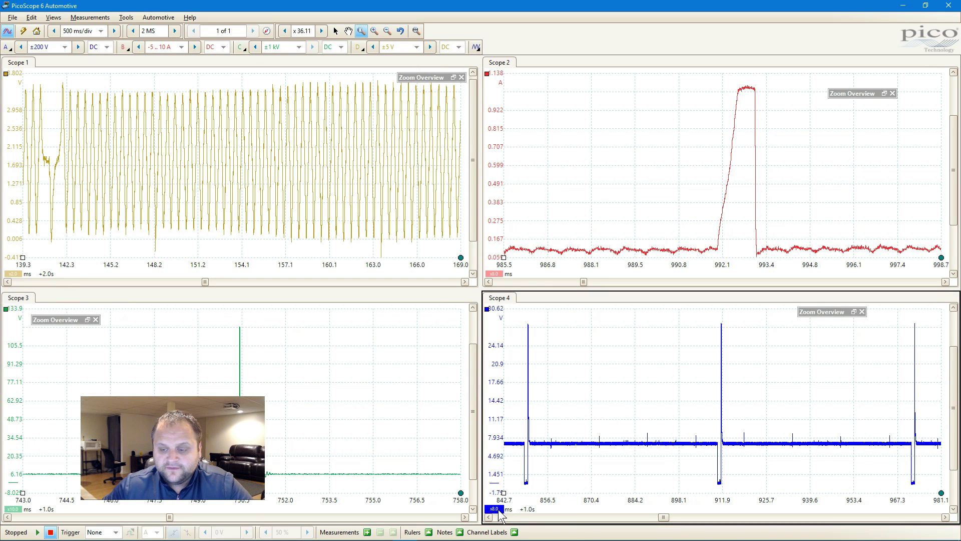
Step: Zoom Scope 1 back out to the full 5-second capture
mouse_move(500, 515)
mouse_move(500, 538)
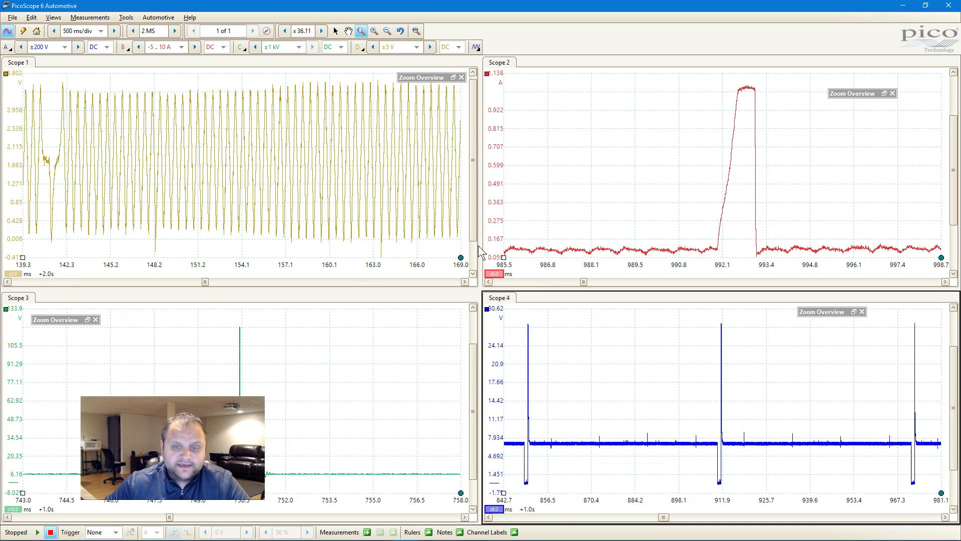
right_click(301, 234)
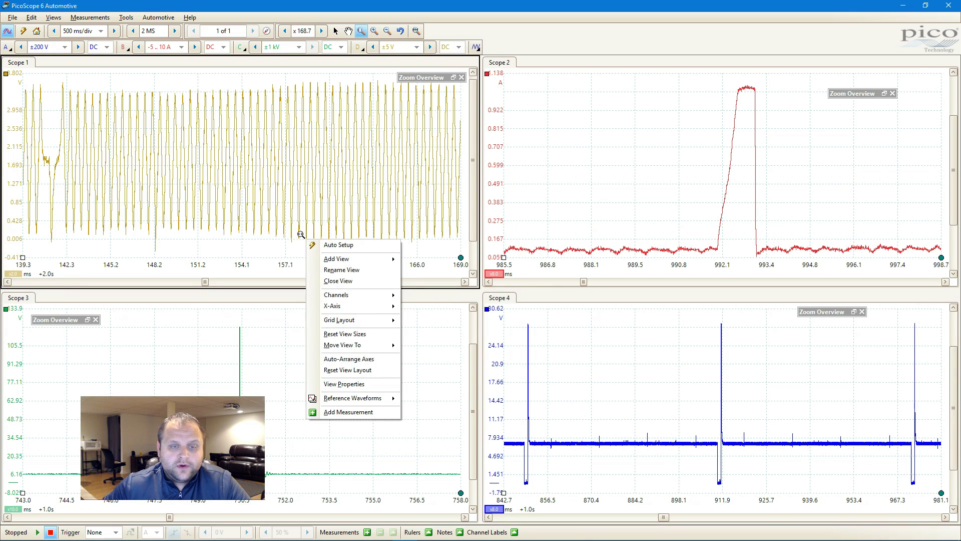
left_click(293, 201)
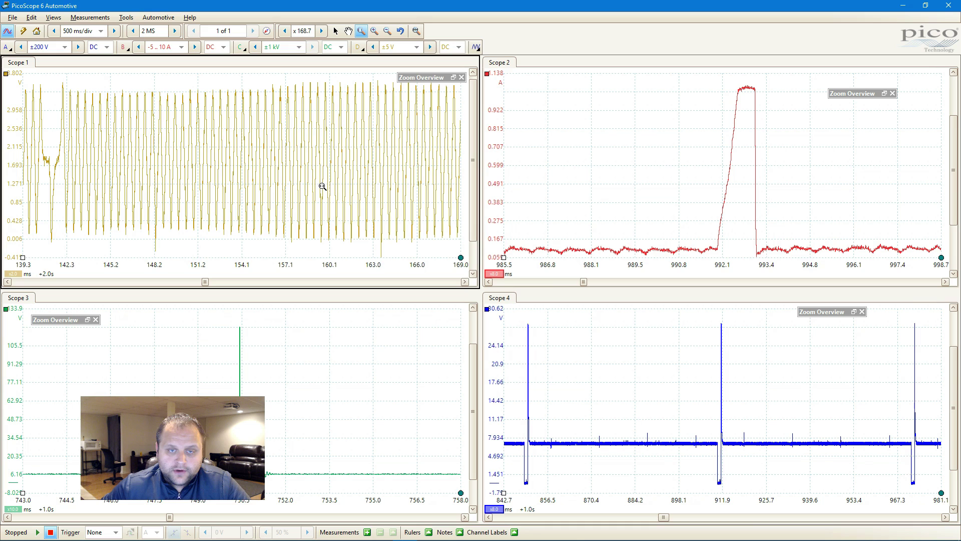
right_click(344, 226)
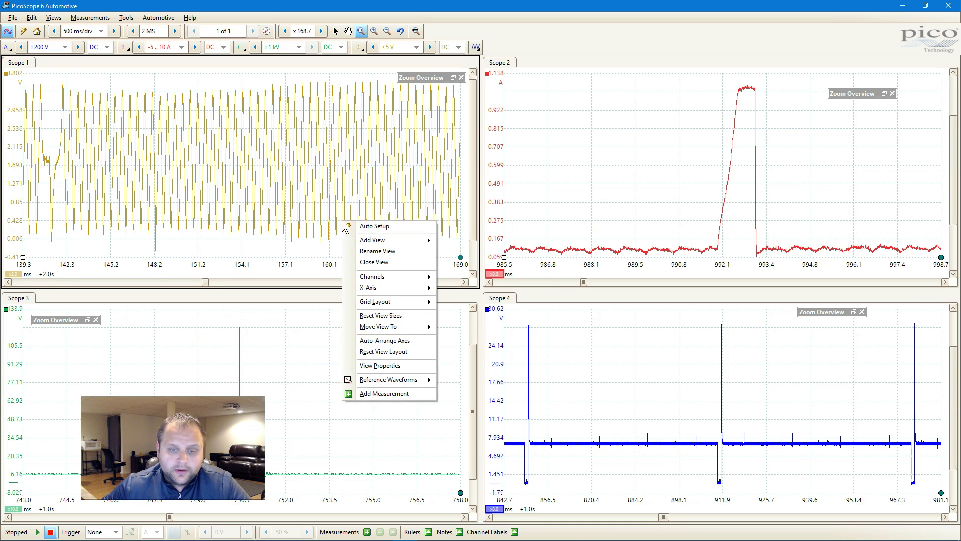
left_click(370, 226)
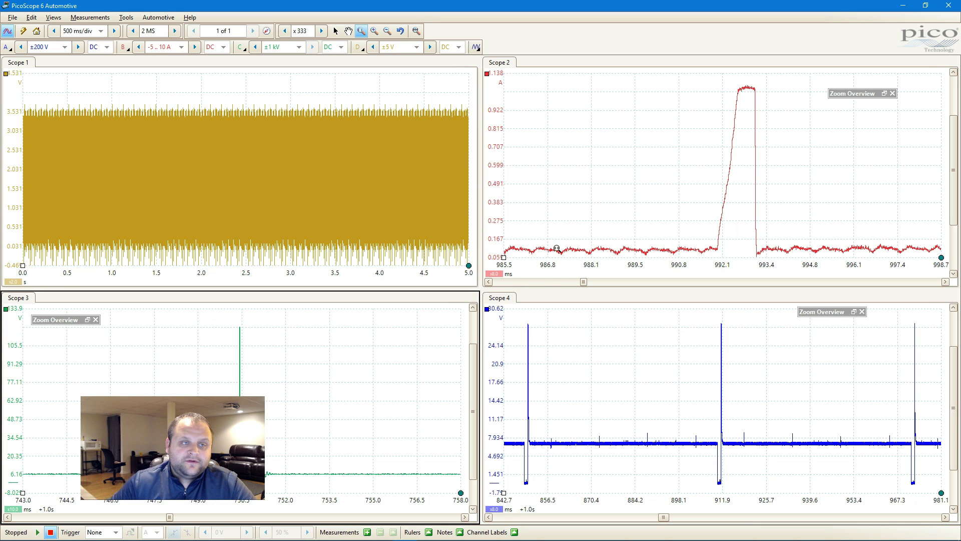
Step: Close the Scope 1, Scope 4 and Scope 3 views, keeping only the red channel B view open
right_click(334, 206)
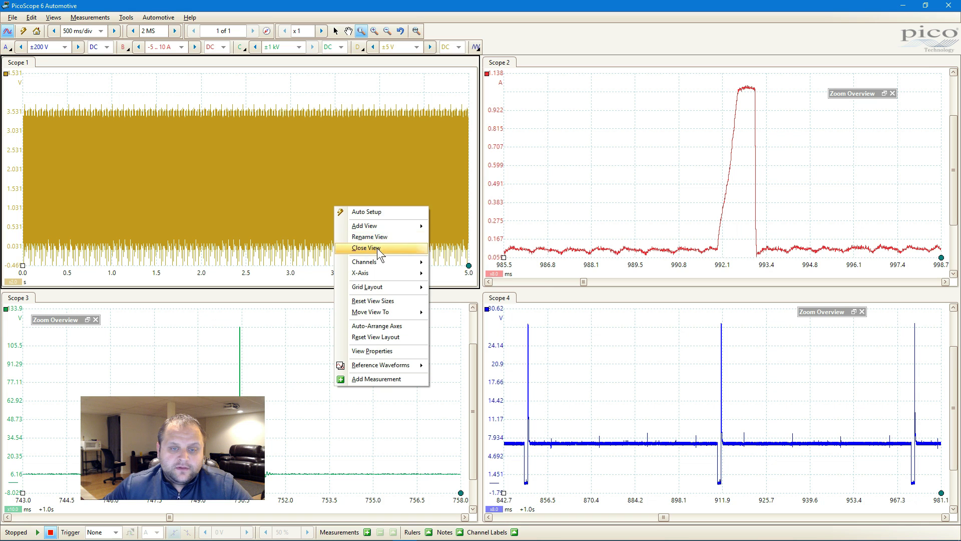
right_click(284, 194)
right_click(282, 193)
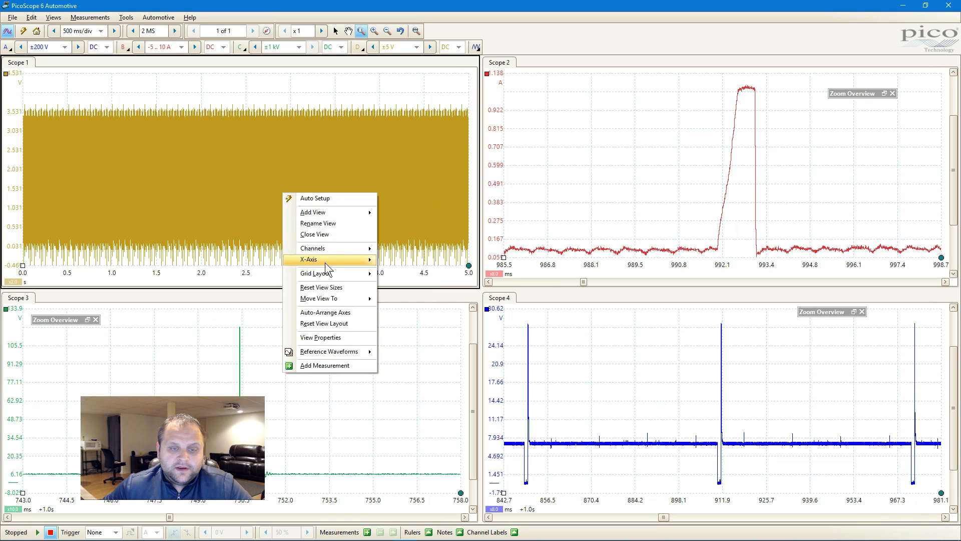
left_click(321, 233)
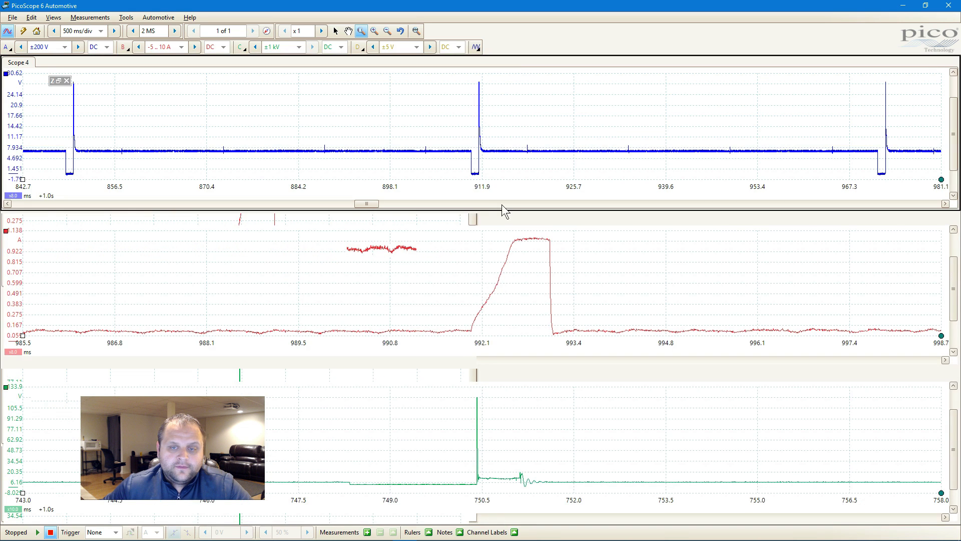
right_click(389, 133)
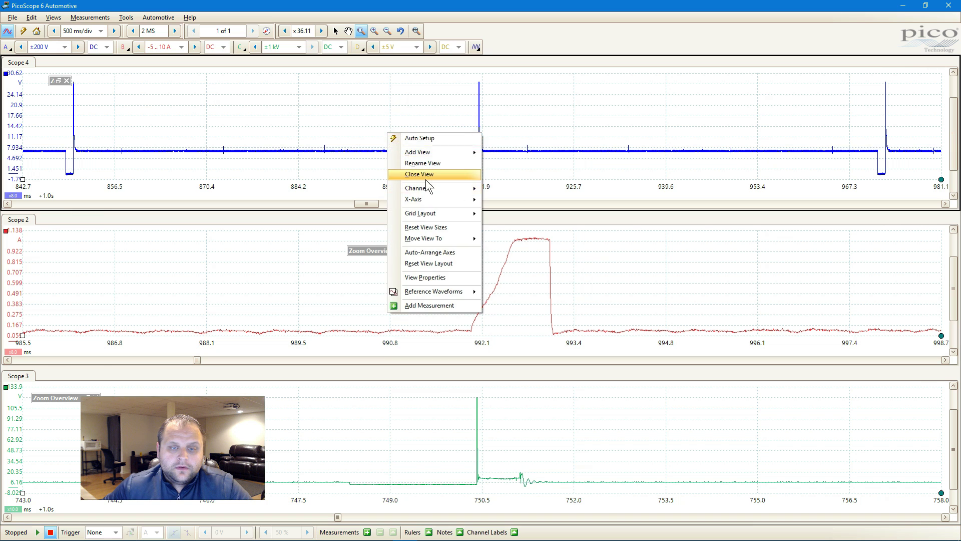
left_click(426, 173)
right_click(395, 181)
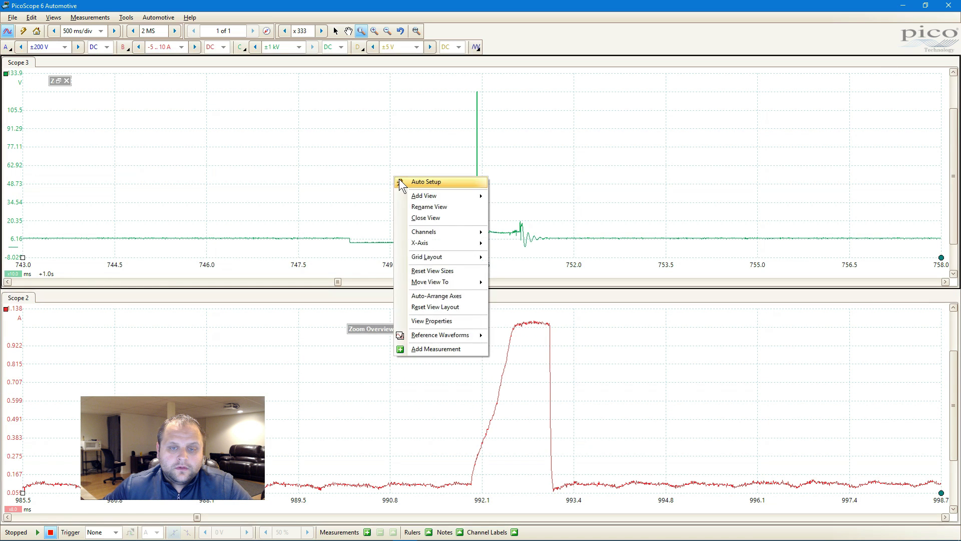
left_click(419, 216)
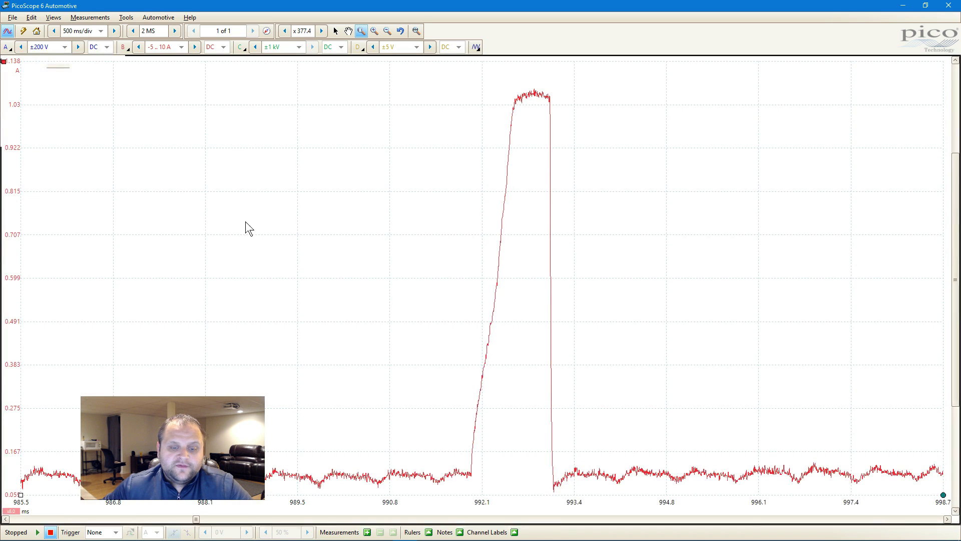
Step: Zoom the remaining view out to the full capture and display channels A, C and D together with channel B
left_click(416, 31)
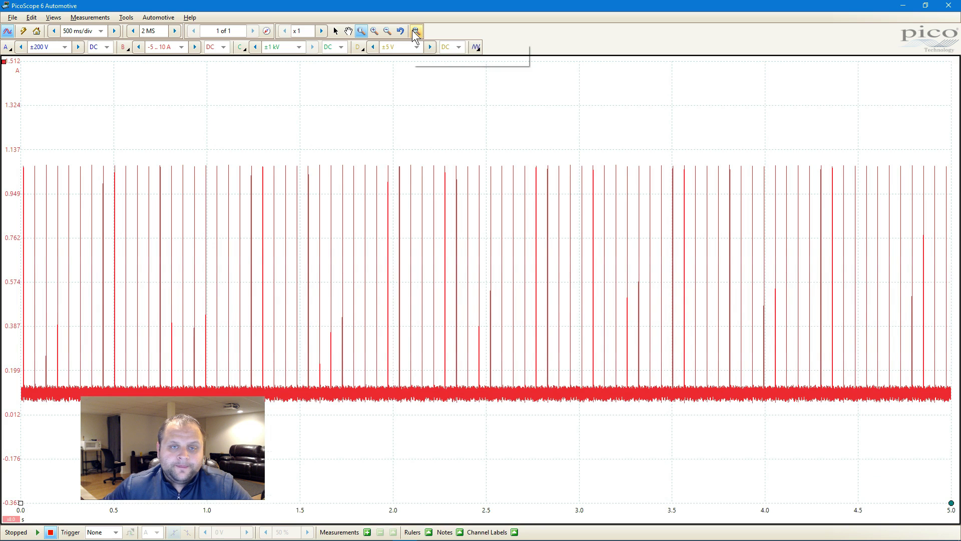
right_click(354, 90)
mouse_move(363, 125)
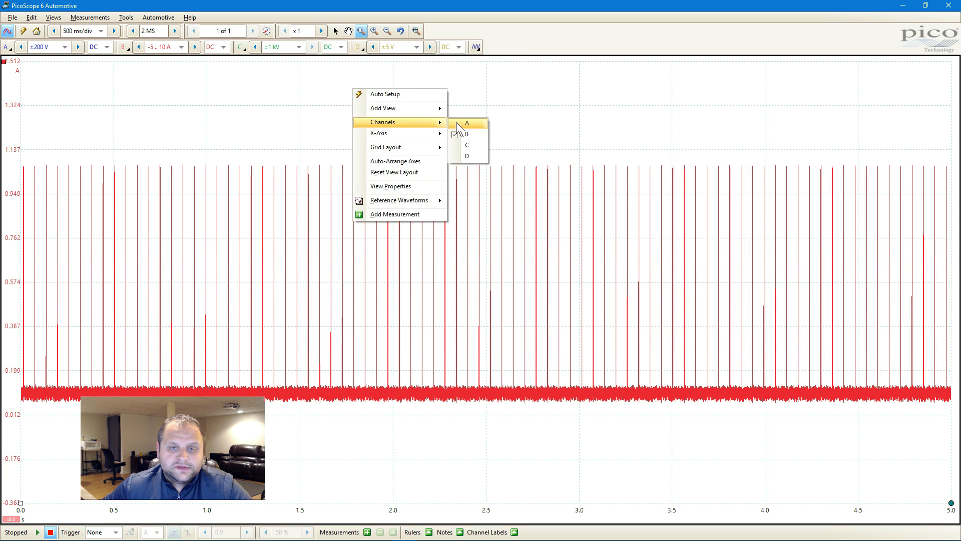
left_click(460, 134)
left_click(467, 145)
left_click(467, 156)
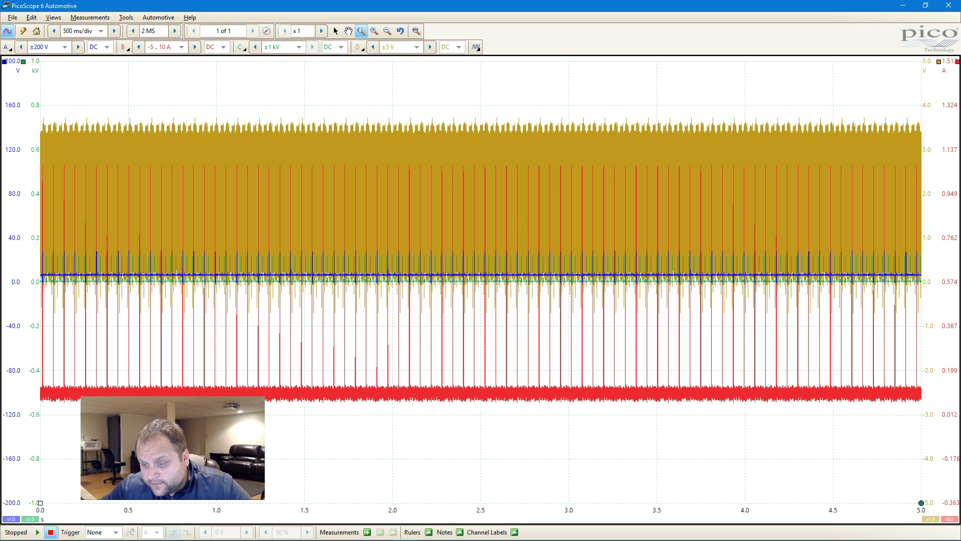
Step: Reset the view layout so every channel uses its default scale and offset
mouse_move(951, 522)
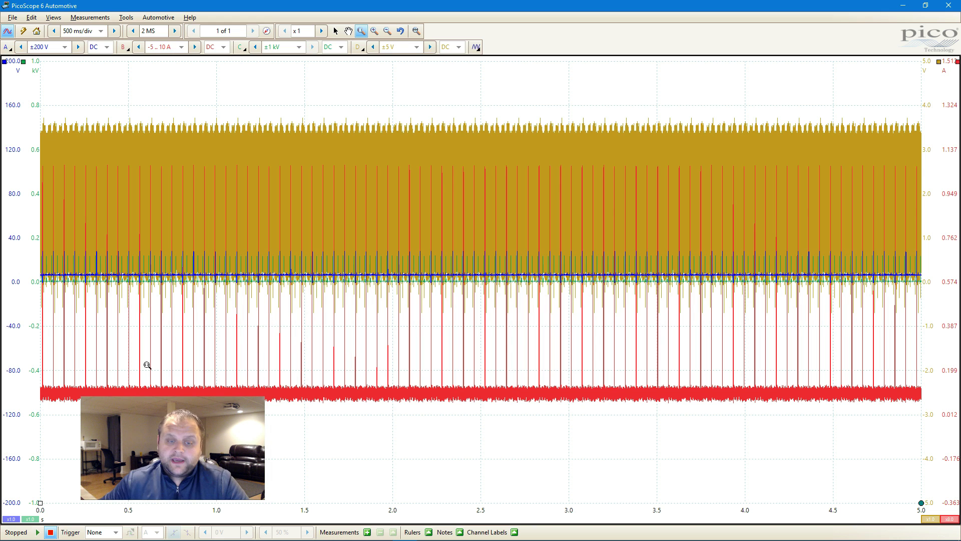
right_click(340, 336)
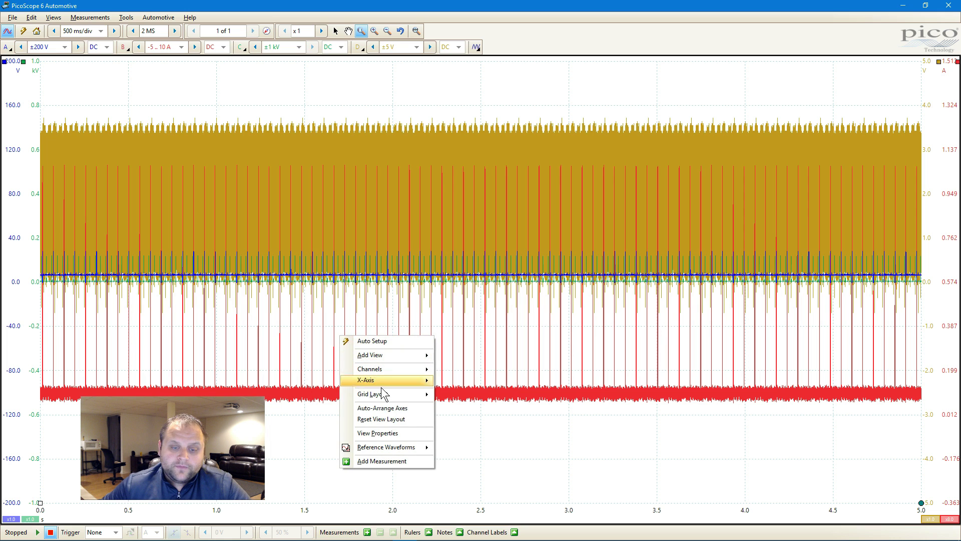
left_click(368, 423)
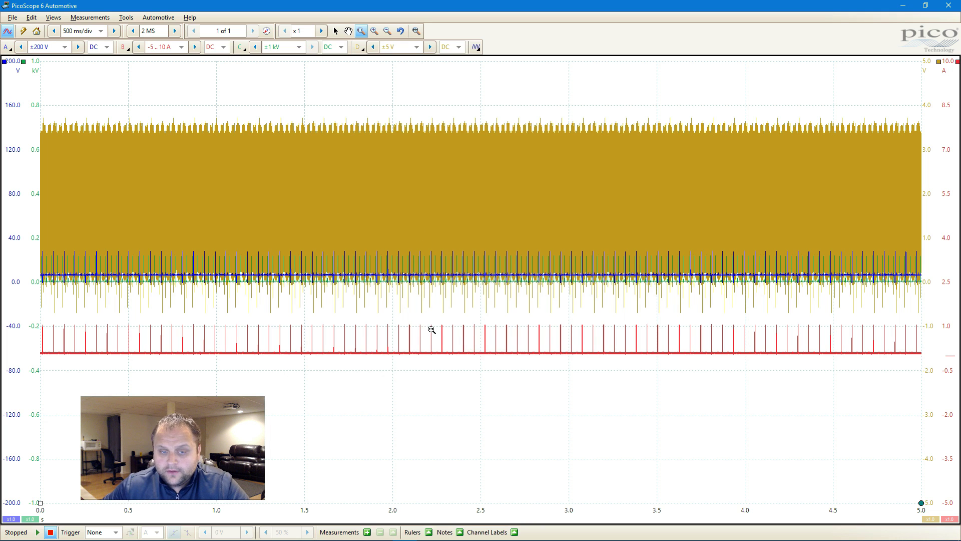
Step: Auto-arrange the axes to spread the four channels into separate horizontal bands
right_click(452, 388)
left_click(426, 382)
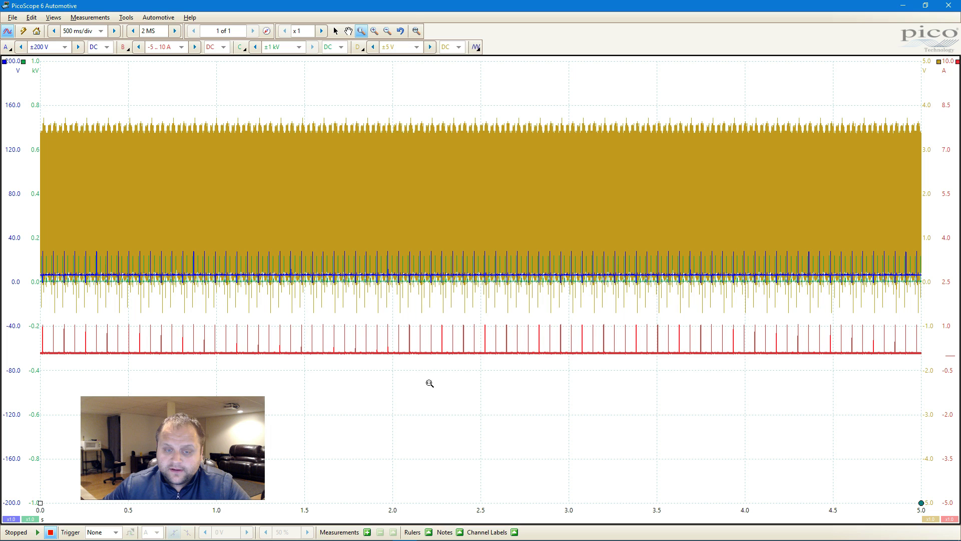
right_click(407, 390)
left_click(398, 386)
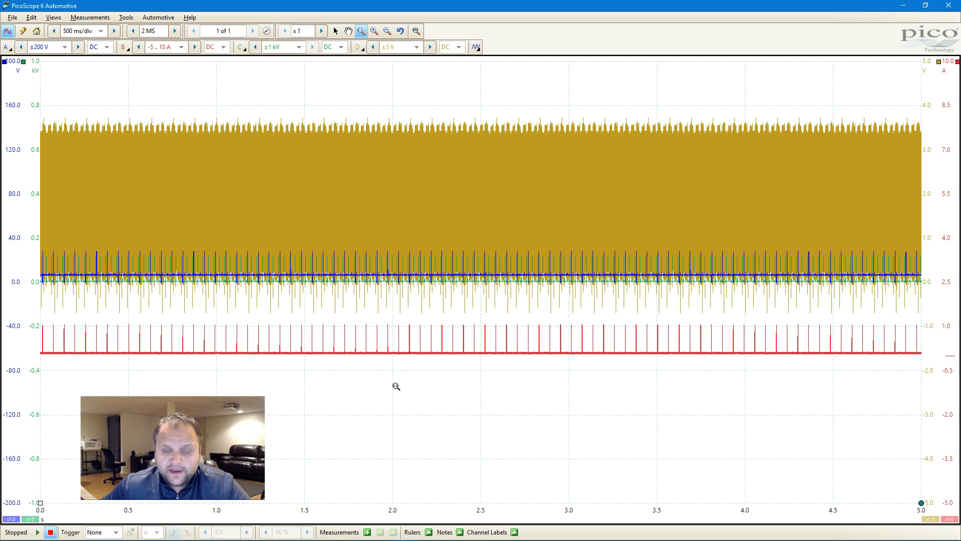
right_click(428, 377)
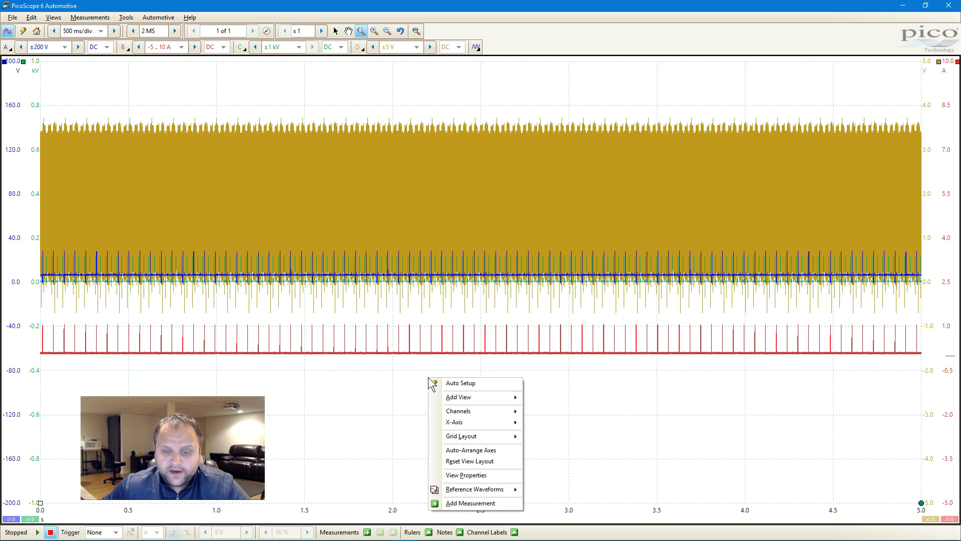
left_click(464, 449)
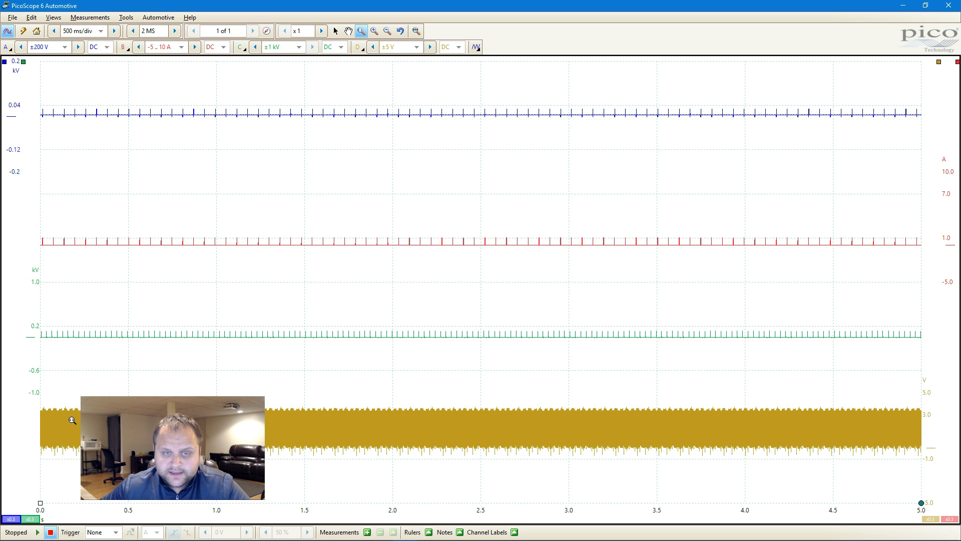
left_click(10, 523)
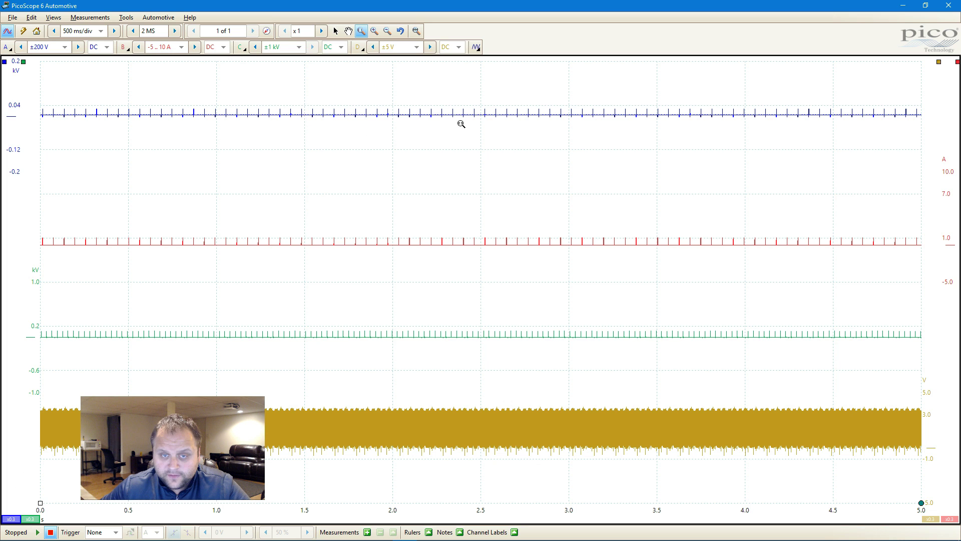
right_click(496, 211)
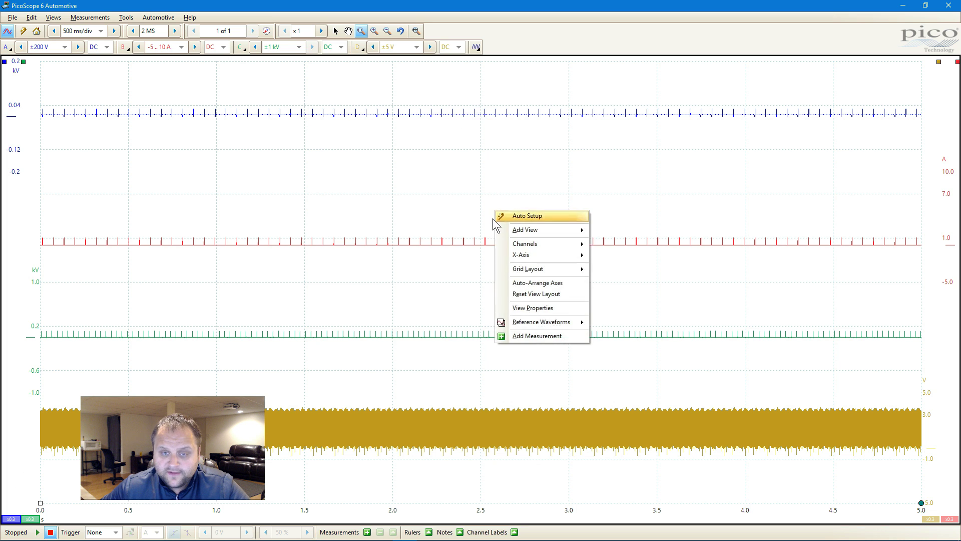
key("Escape")
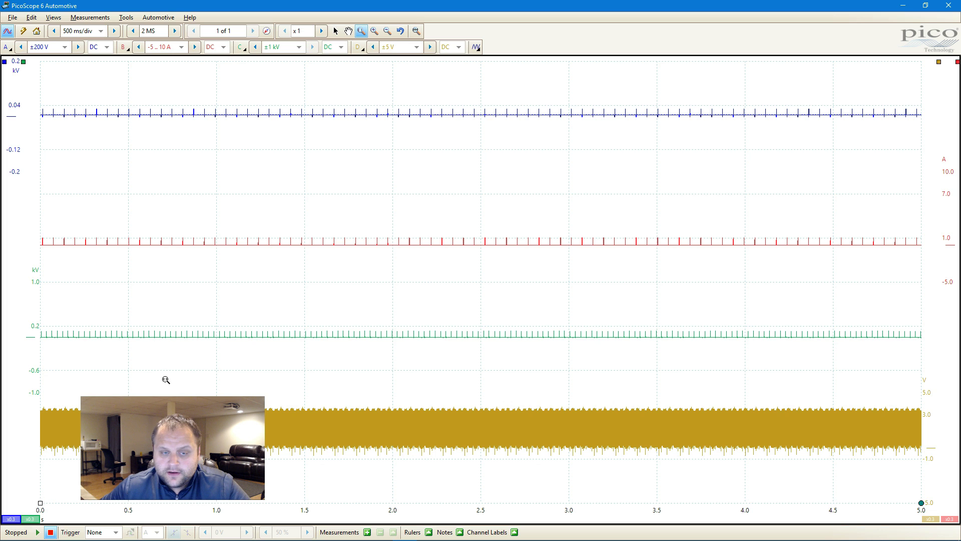
Step: Set the blue channel A trace's scale to 2.00
left_click(10, 519)
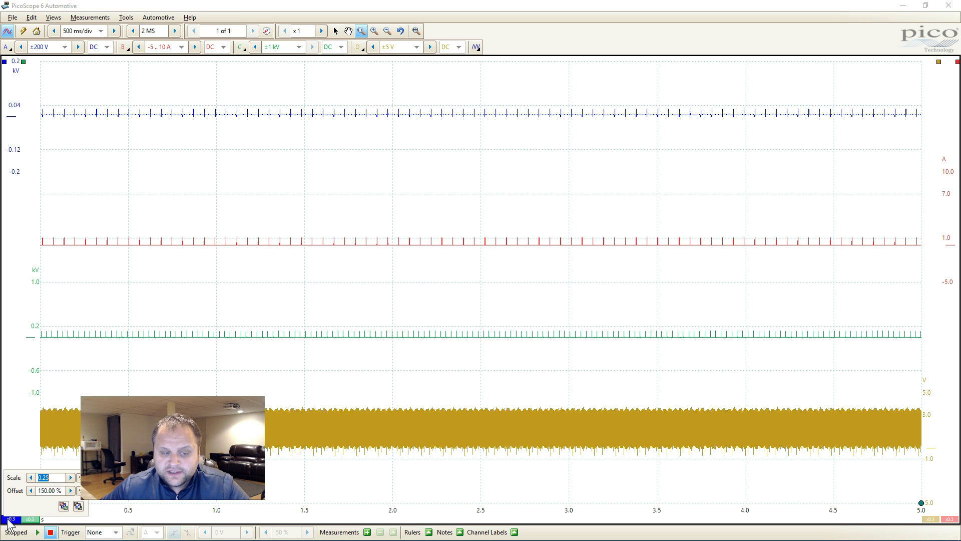
left_click(70, 477)
left_click(70, 477)
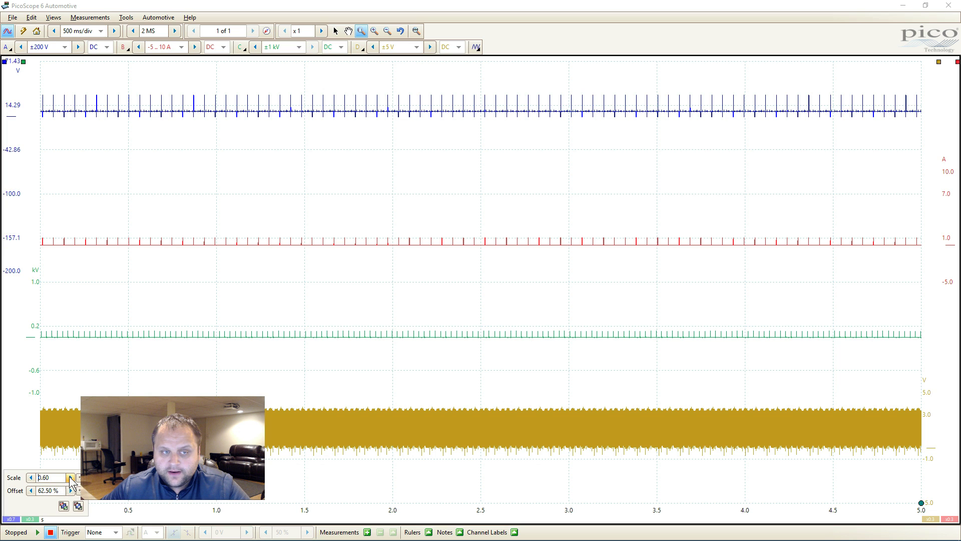
left_click(70, 477)
left_click(70, 477)
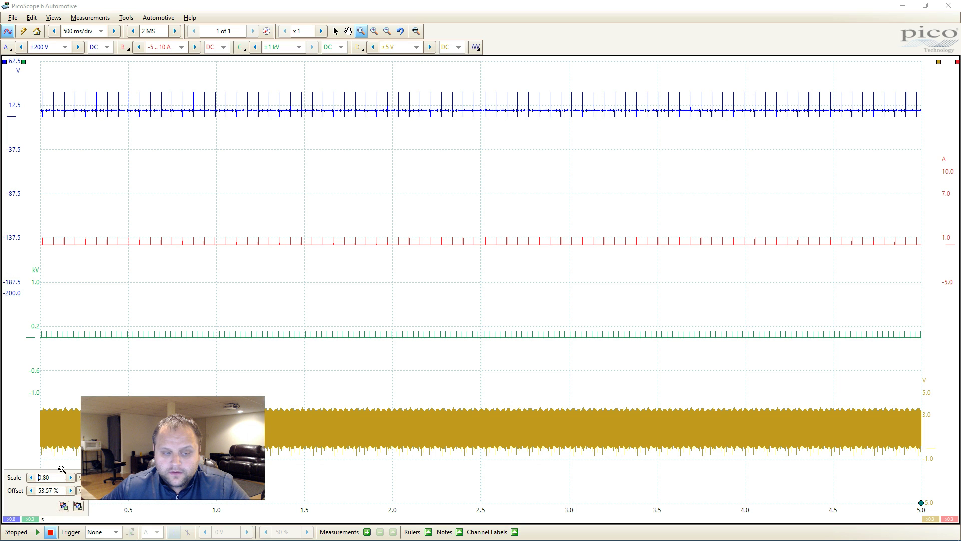
left_click(70, 477)
left_click(70, 477)
left_click(103, 361)
Step: Set the green channel C trace's scale to 4.00
left_click(34, 519)
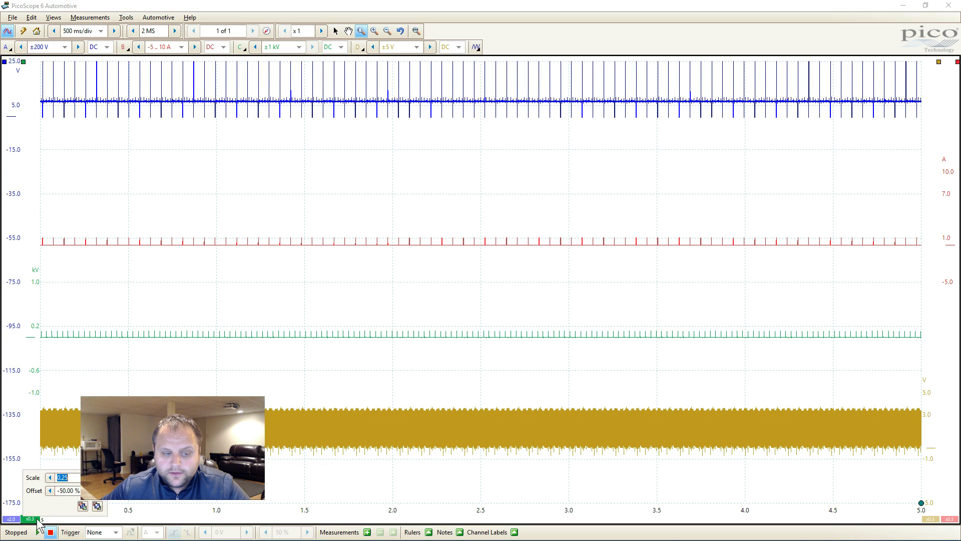
key("Up")
key("Up")
key("Up")
key("Up")
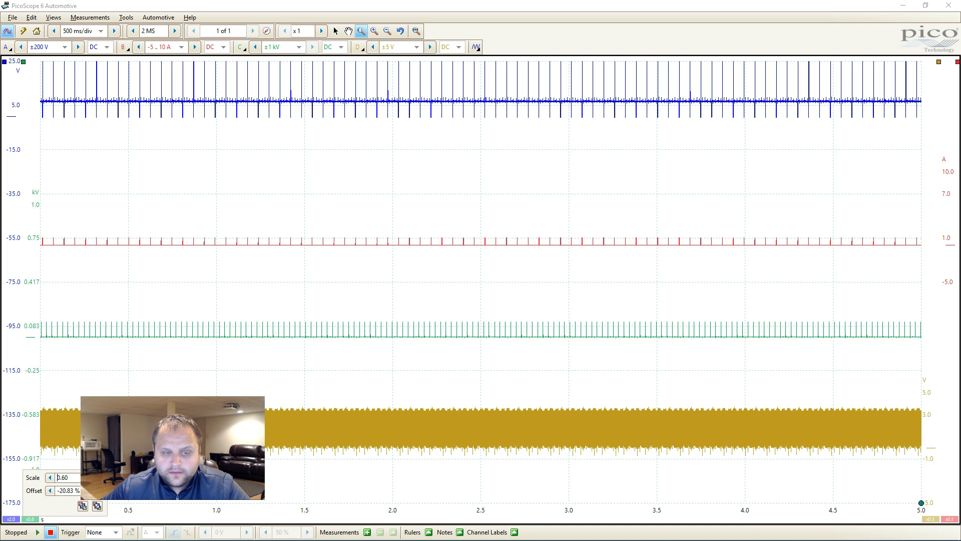
key("Up")
key("Up")
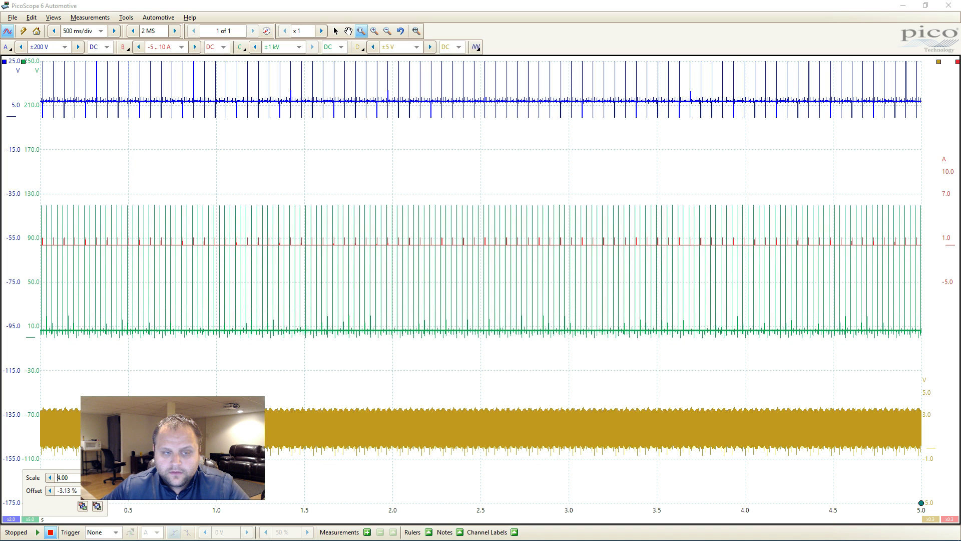
left_click(50, 477)
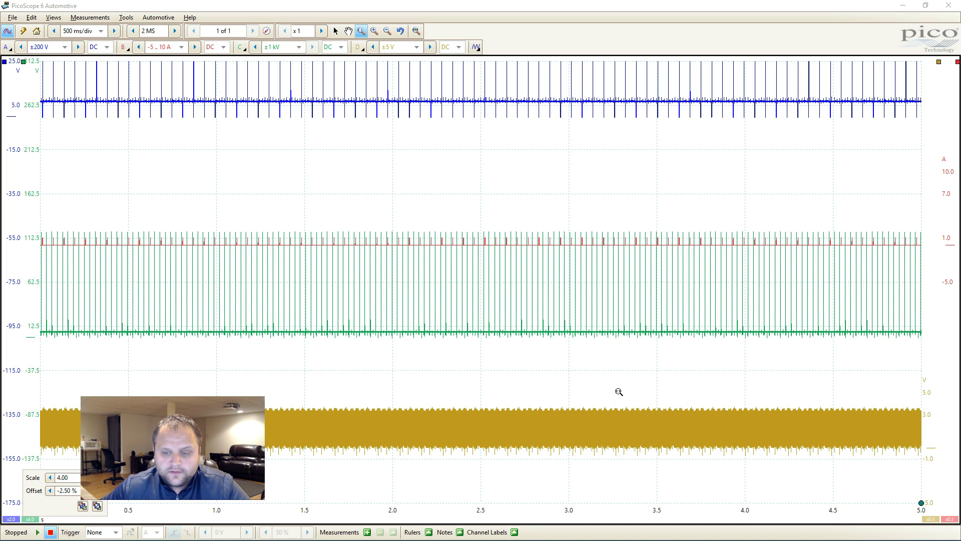
Step: Set the red channel B trace's scale to 2.00
left_click(950, 519)
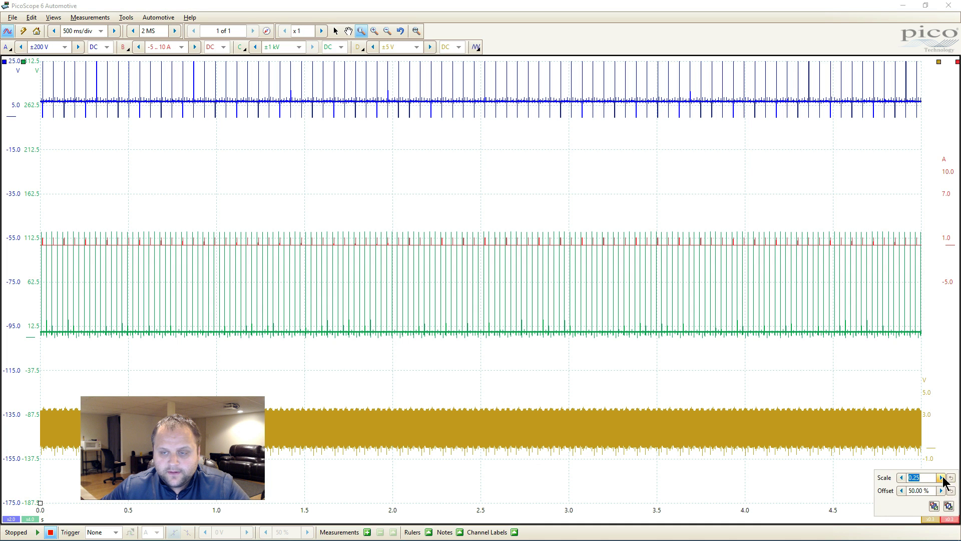
left_click(941, 477)
left_click(941, 477)
left_click(941, 477)
left_click(941, 477)
left_click(941, 477)
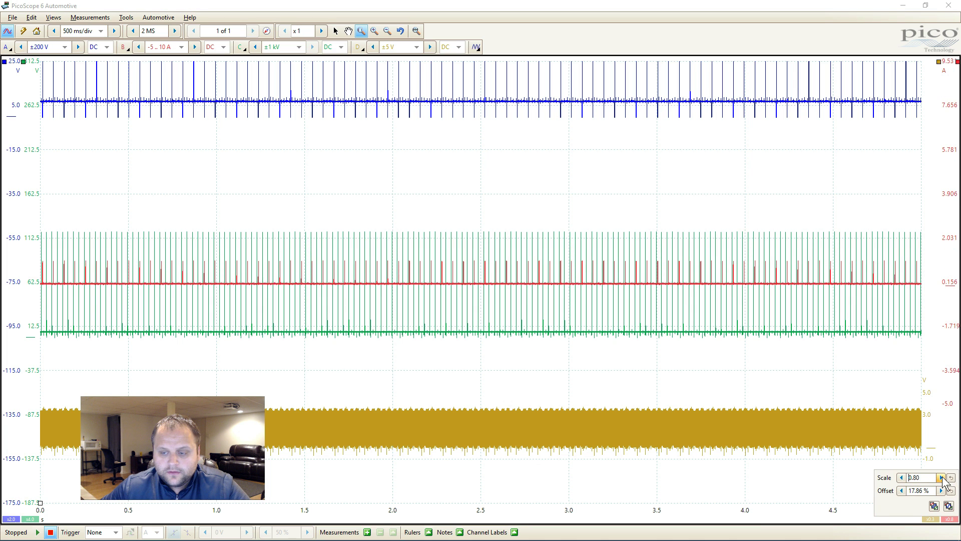
left_click(941, 477)
left_click(941, 477)
left_click(941, 477)
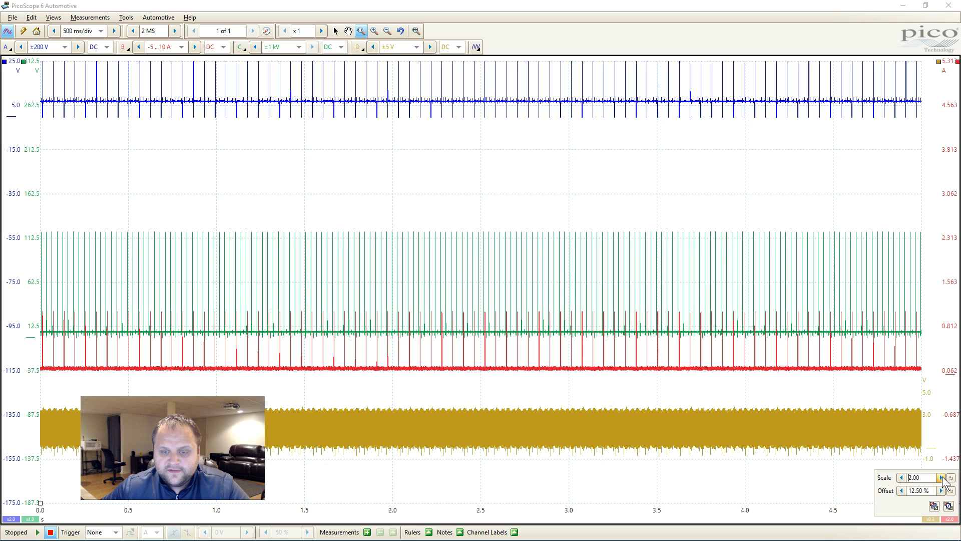
Step: Space the traces evenly by moving red between blue and green, lowering blue slightly, and raising yellow closer beneath green
left_click_drag(955, 371, 942, 205)
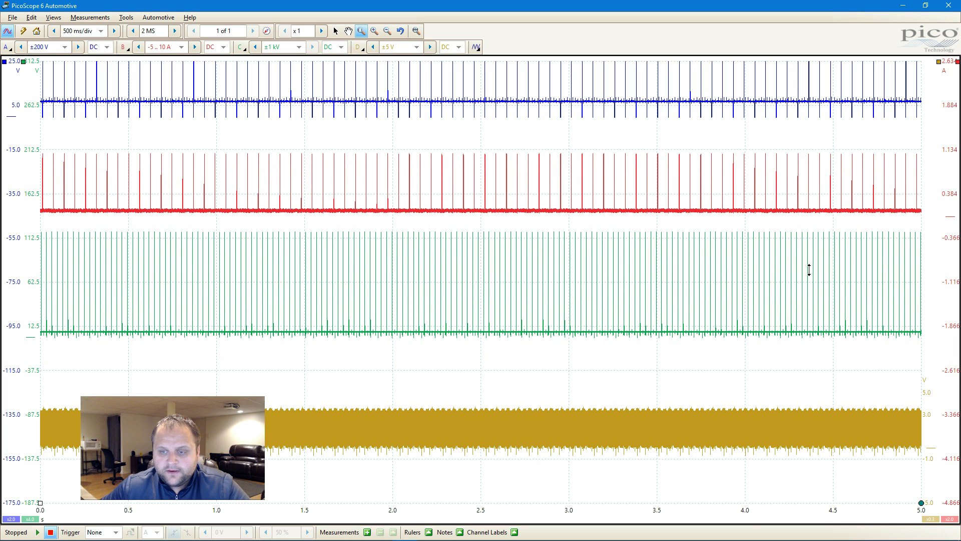
left_click_drag(19, 102, 16, 121)
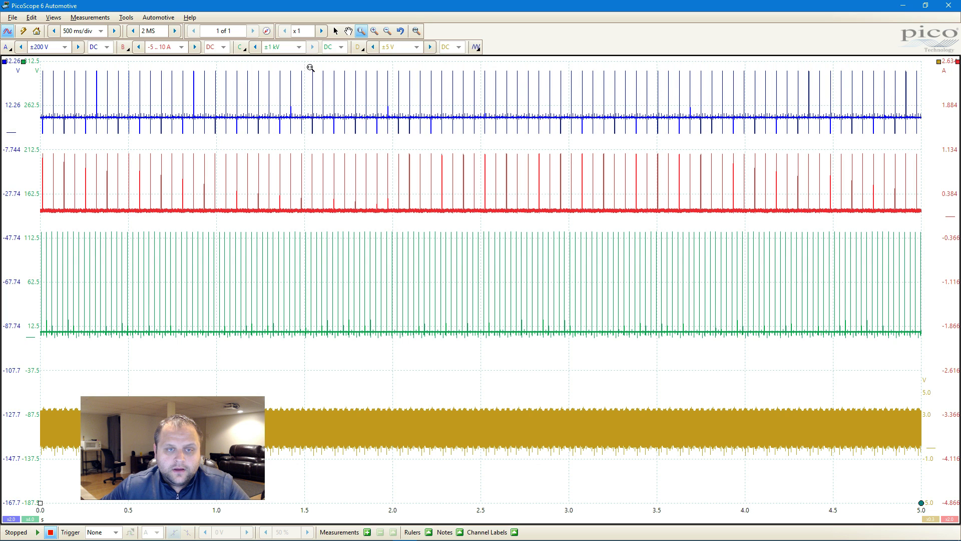
left_click_drag(330, 61, 351, 488)
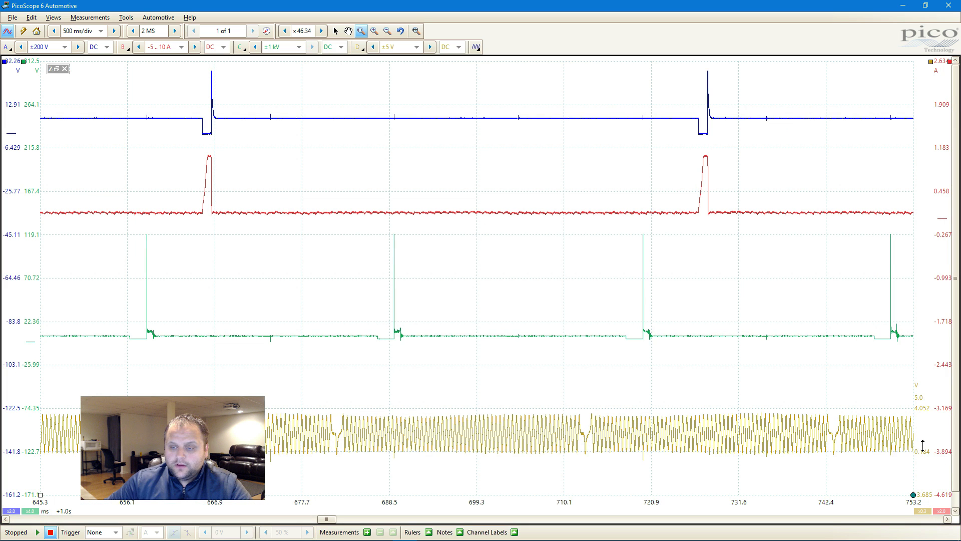
left_click_drag(922, 445, 910, 416)
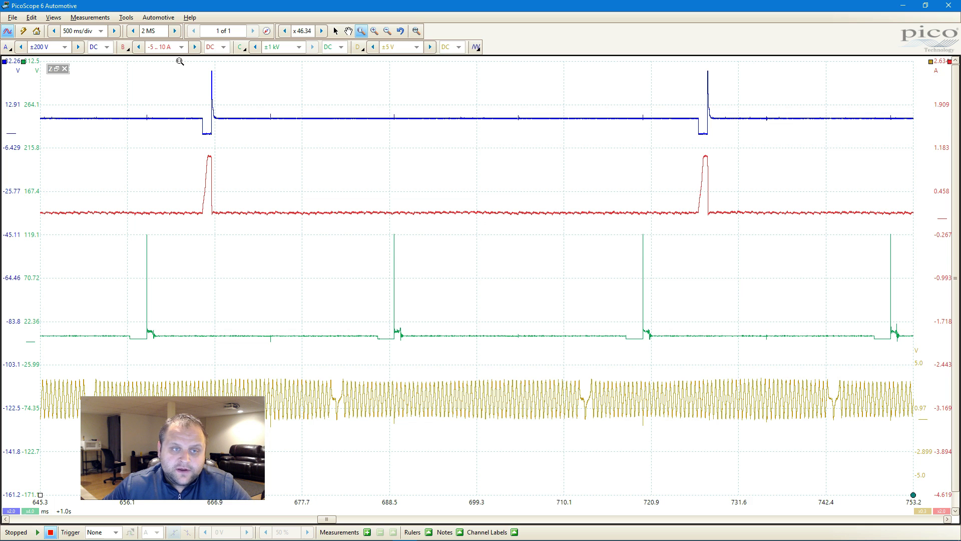
Step: Zoom in on the capture from about 662 to 731 ms to examine all four waveforms, and return to the full view
left_click_drag(180, 61, 735, 467)
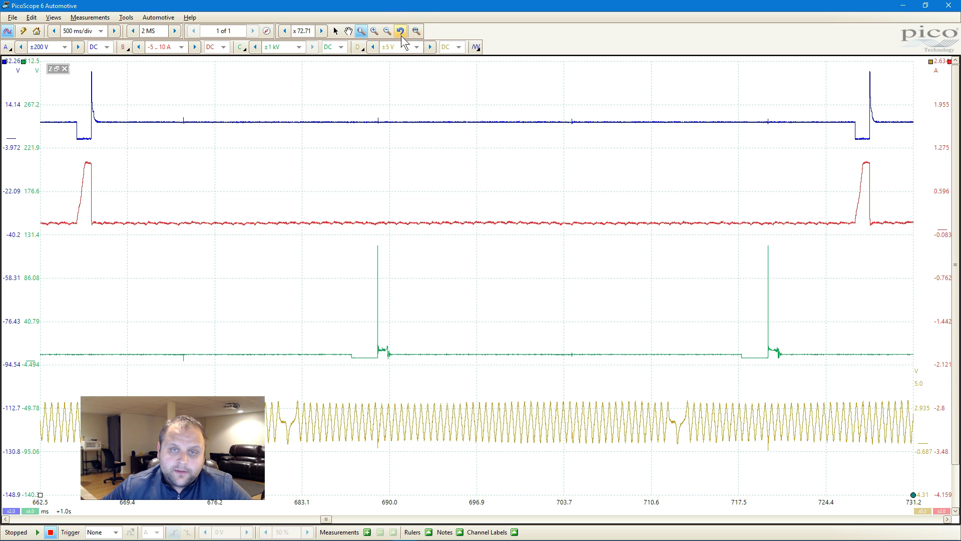
left_click(416, 31)
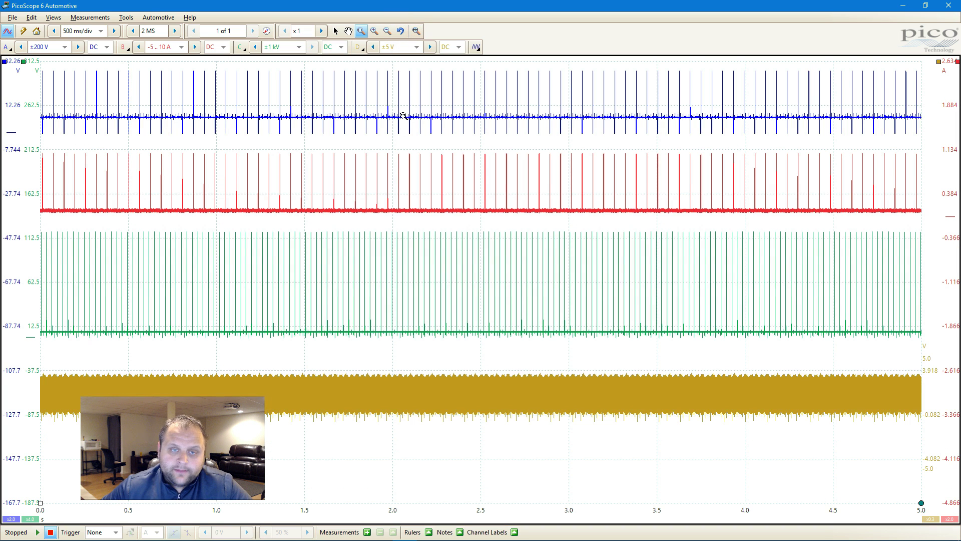